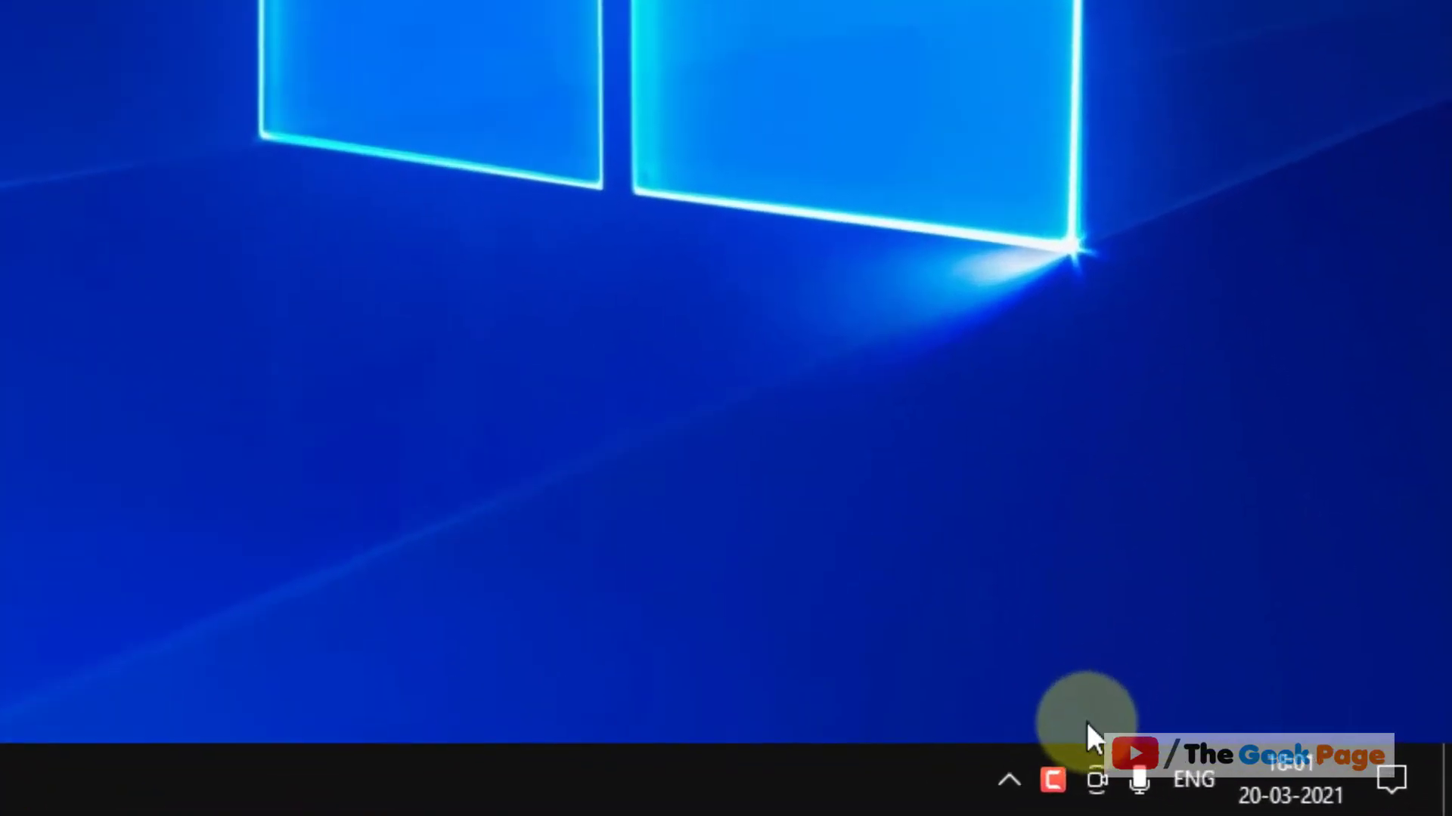
- Reveal the hidden tray icons and open the Wi-Fi list showing New Geecko connected
{"action": "left_click", "coordinate": [1268, 802]}
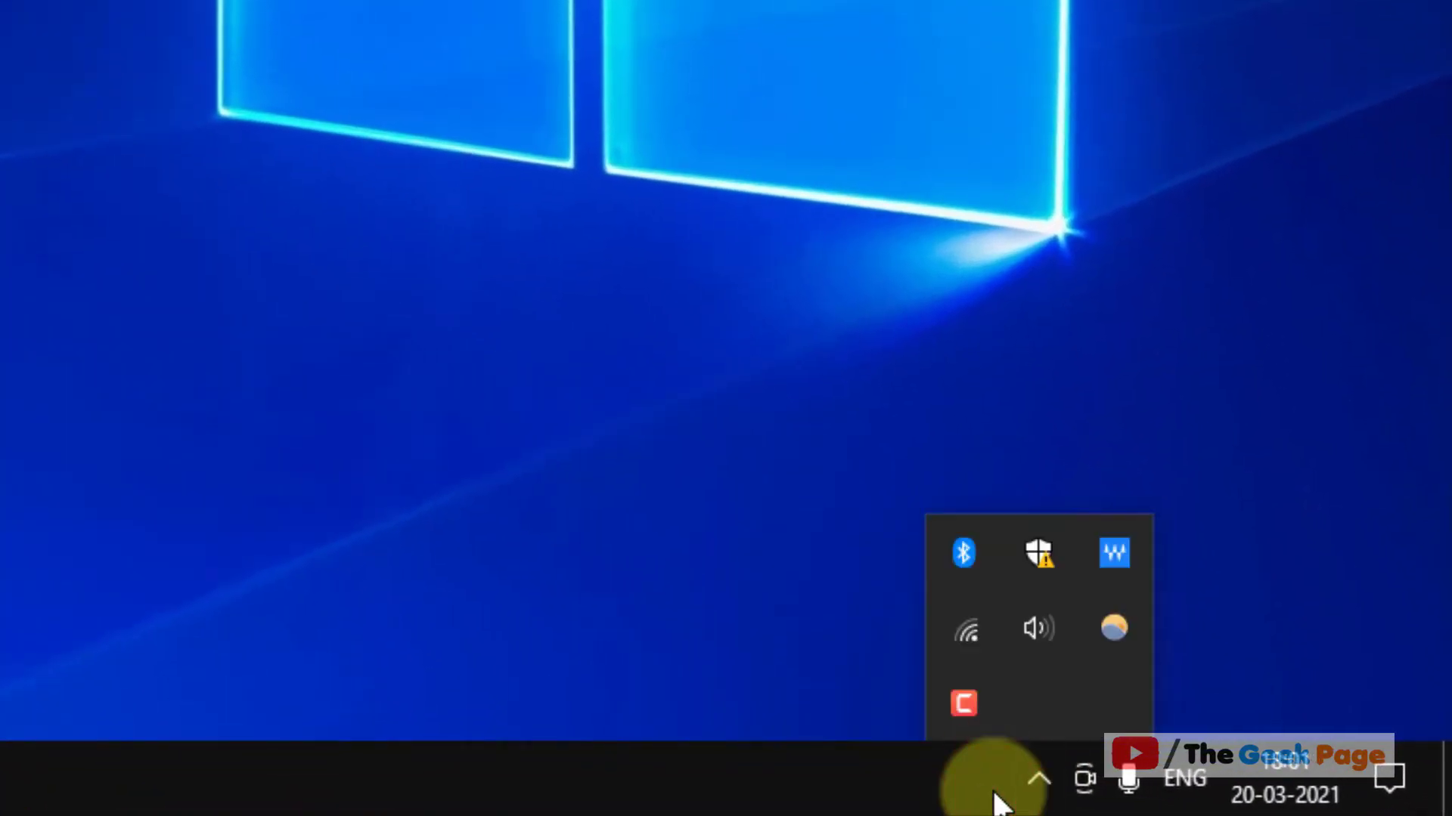
{"action": "left_click", "coordinate": [975, 648]}
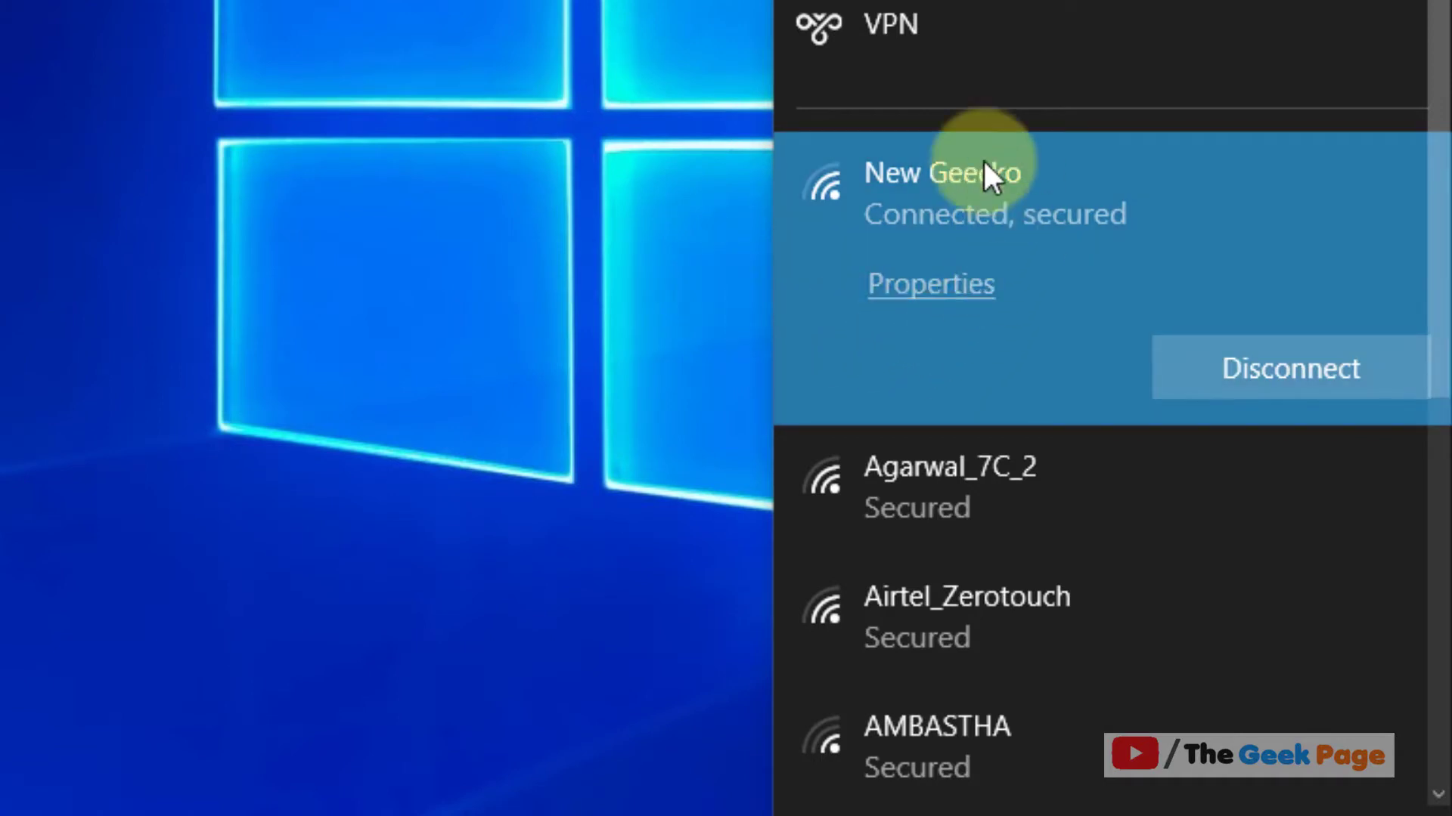
{"action": "left_click", "coordinate": [974, 317]}
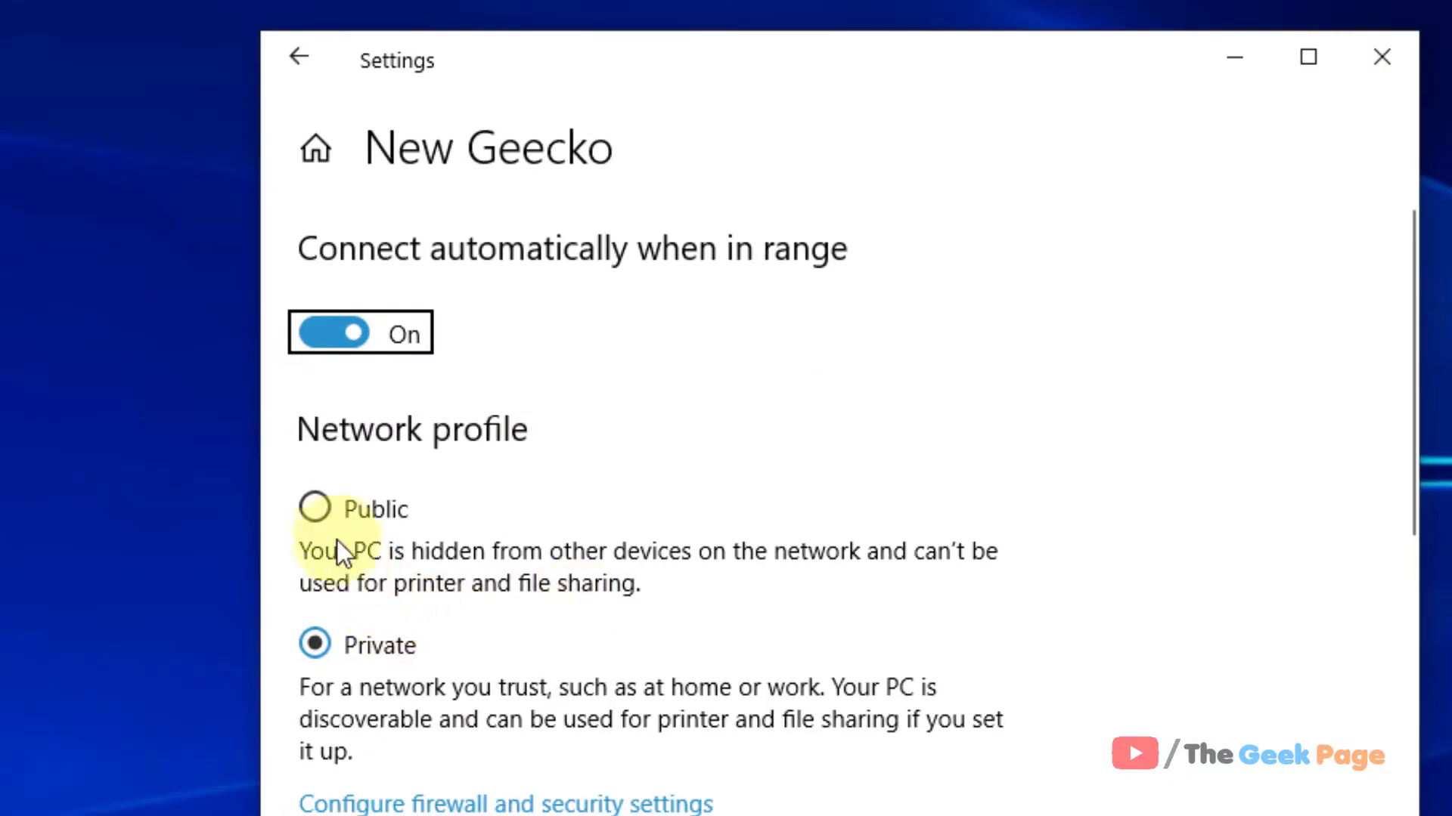
{"action": "left_click", "coordinate": [315, 643]}
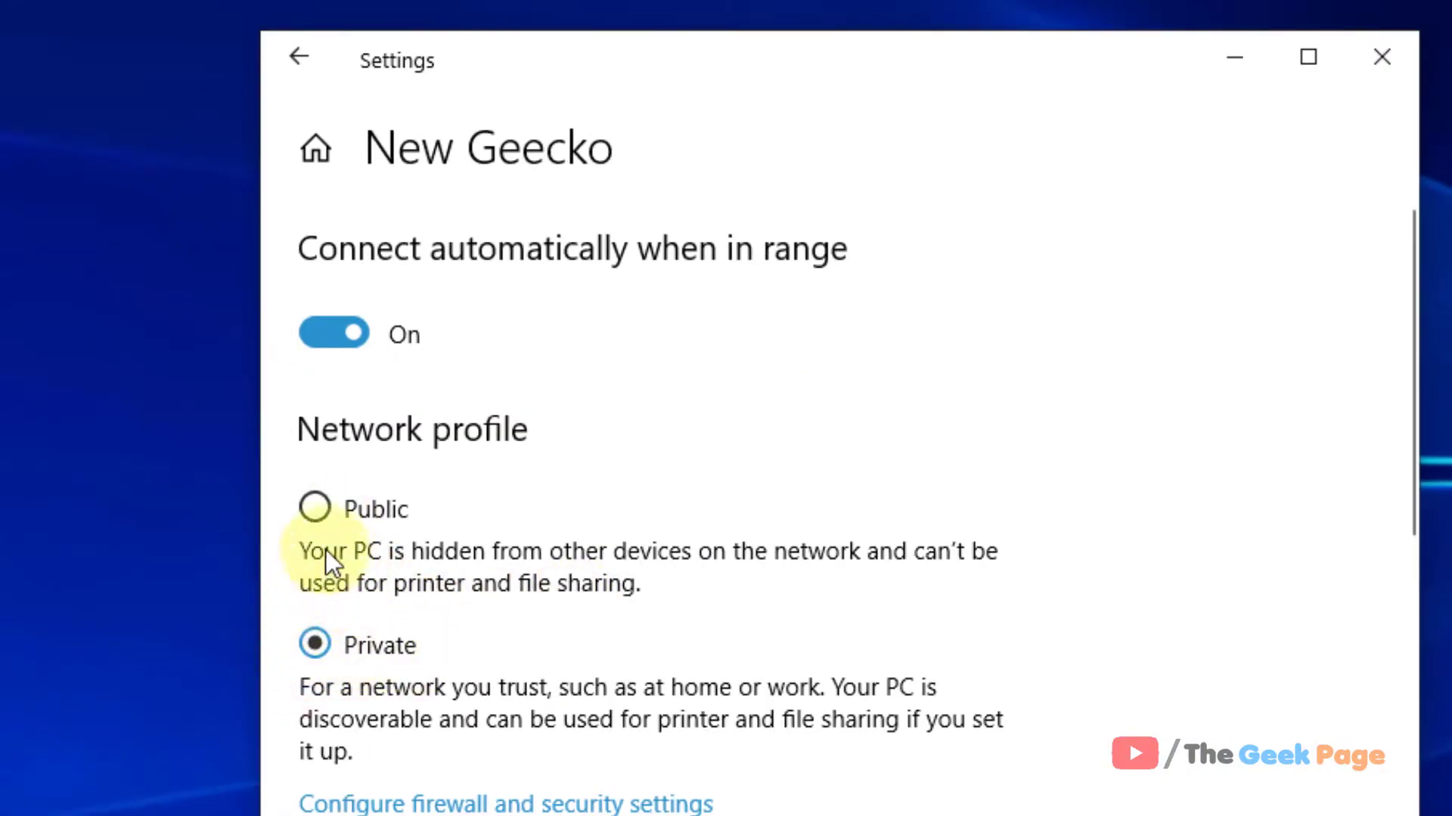
{"action": "left_click", "coordinate": [320, 514]}
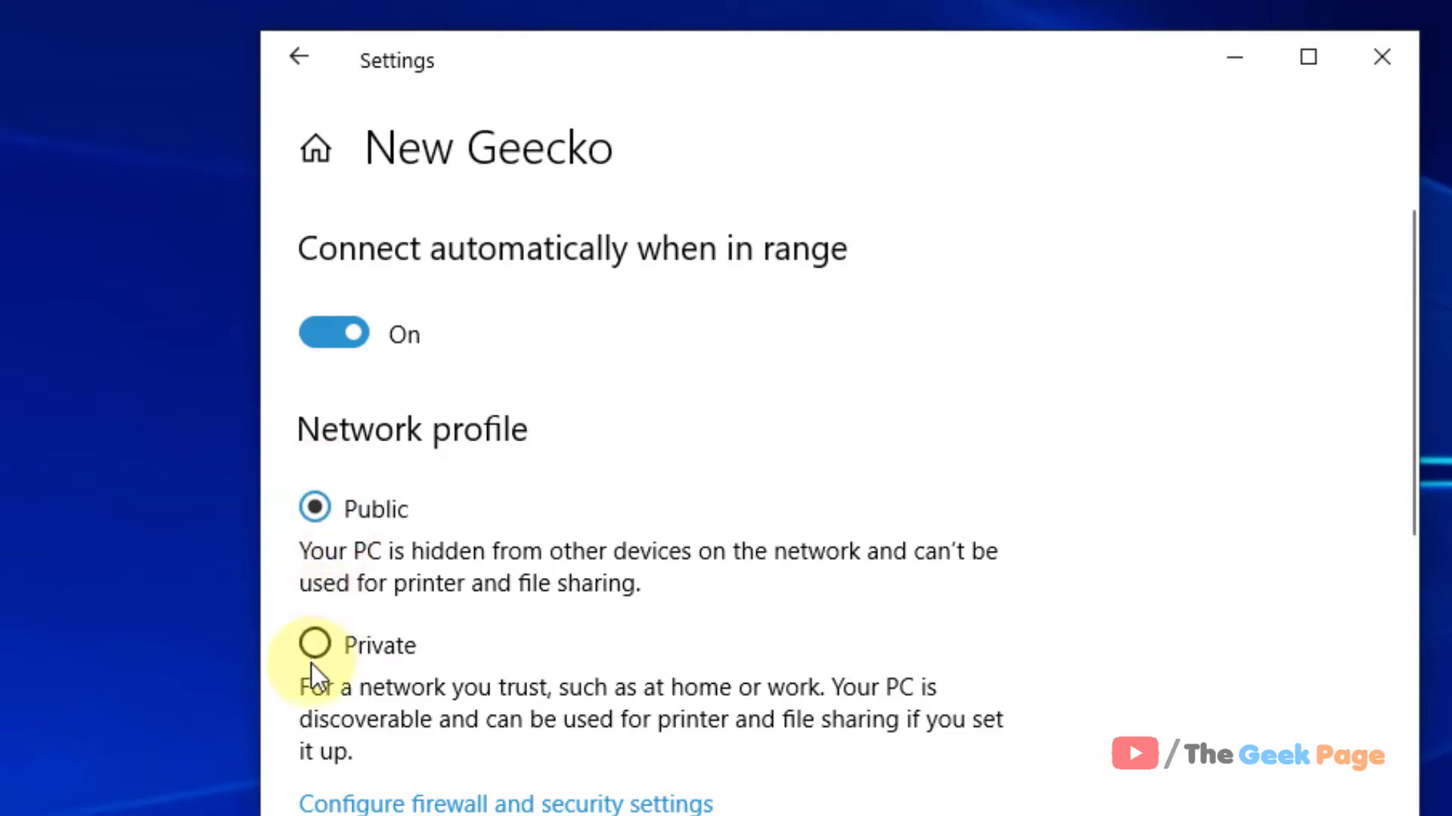
{"action": "left_click", "coordinate": [318, 646]}
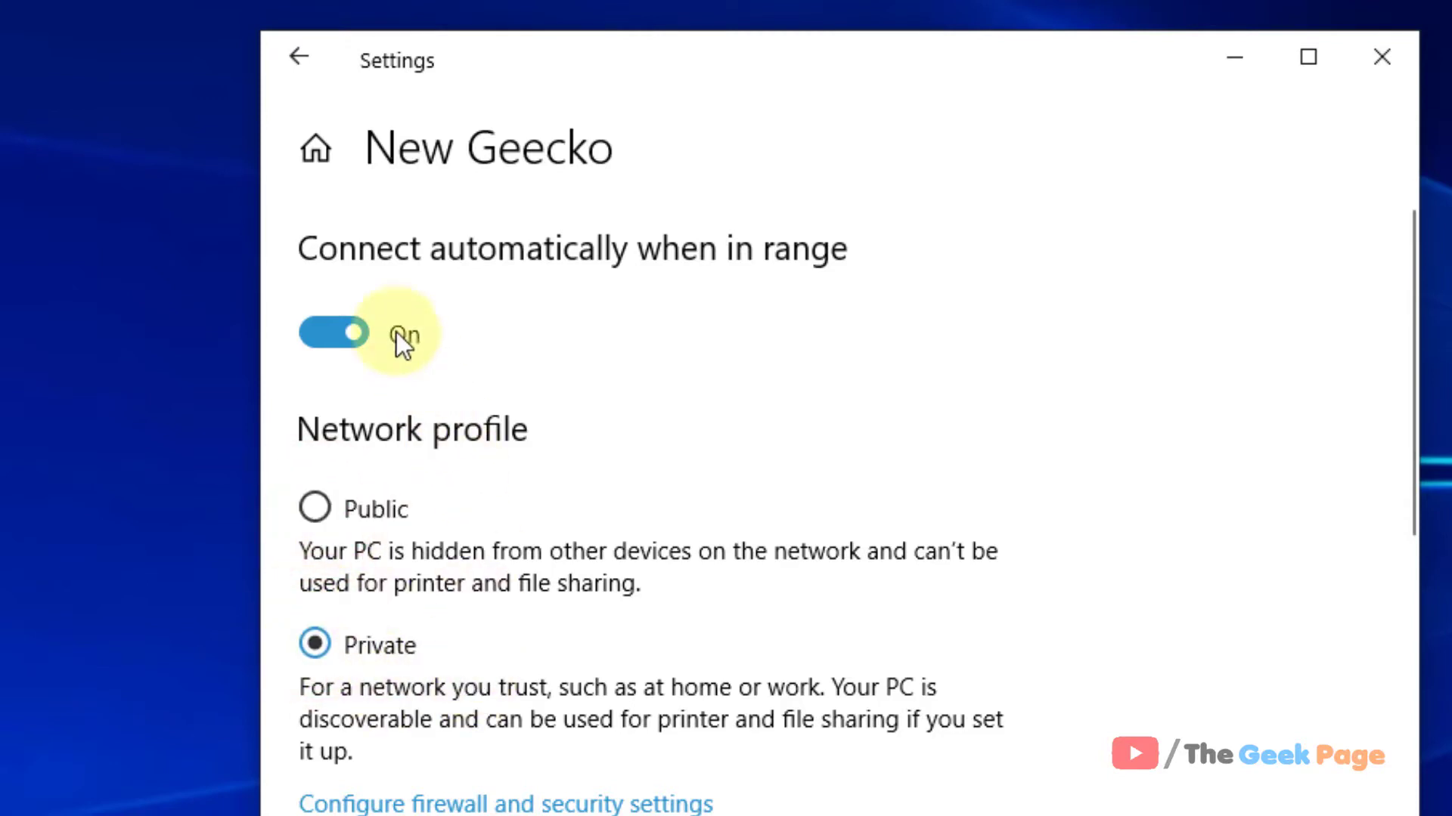
- Return to the Wi-Fi settings page and open Network and Sharing Center from Related settings
{"action": "left_click", "coordinate": [314, 68]}
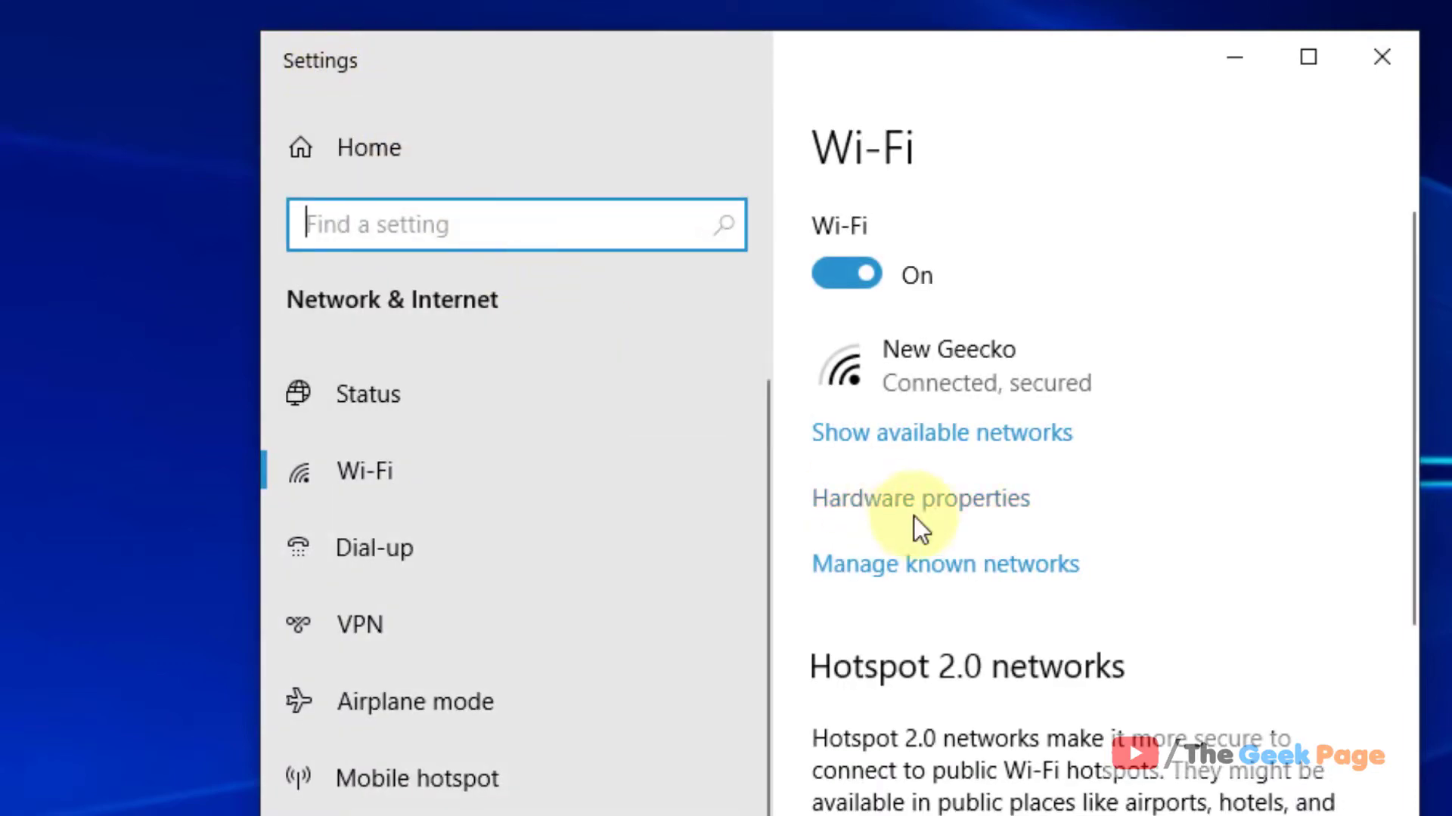
{"action": "scroll", "coordinate": [1064, 505], "scroll_direction": "down", "scroll_amount": 5}
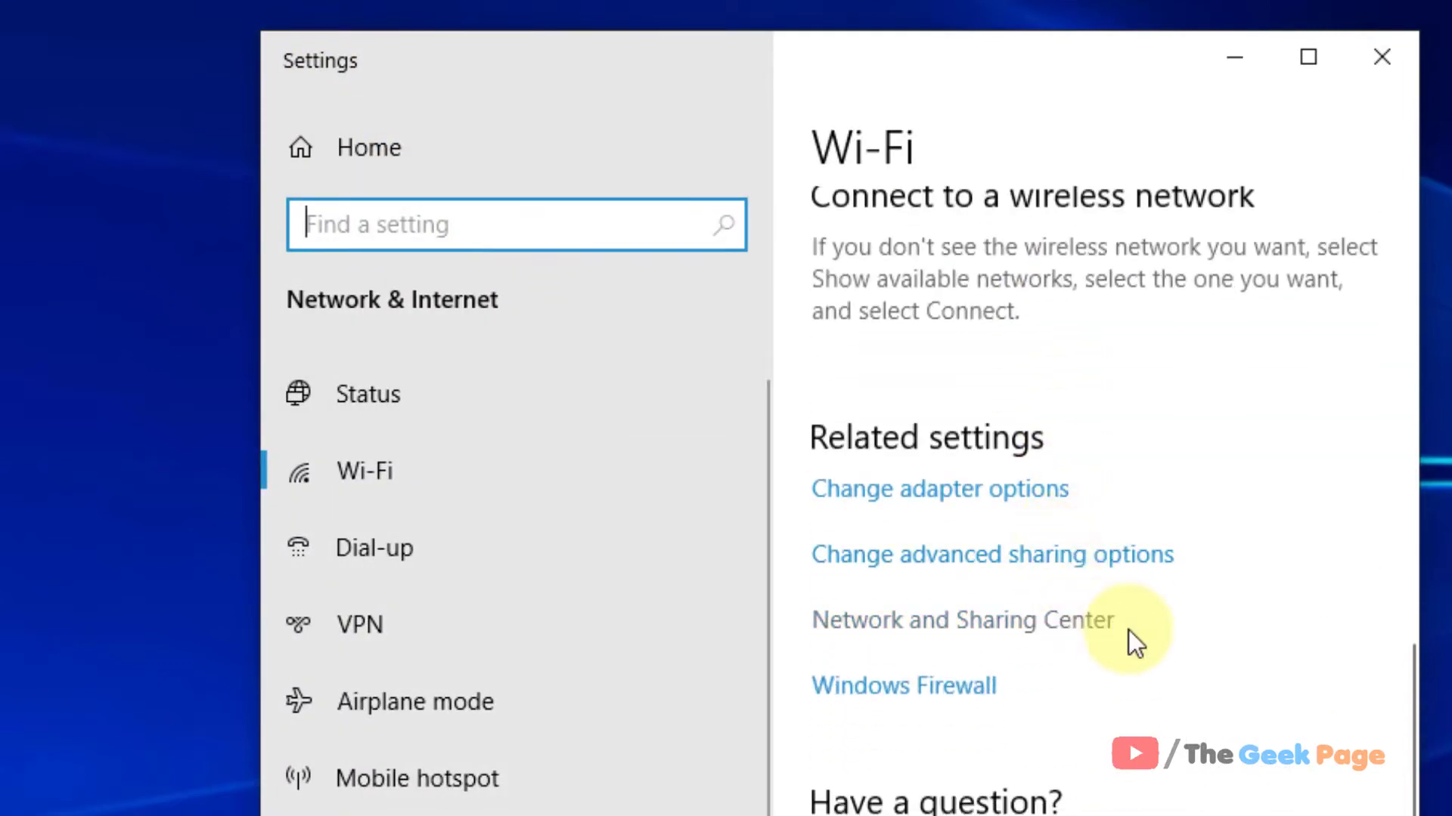
{"action": "left_click", "coordinate": [1104, 633]}
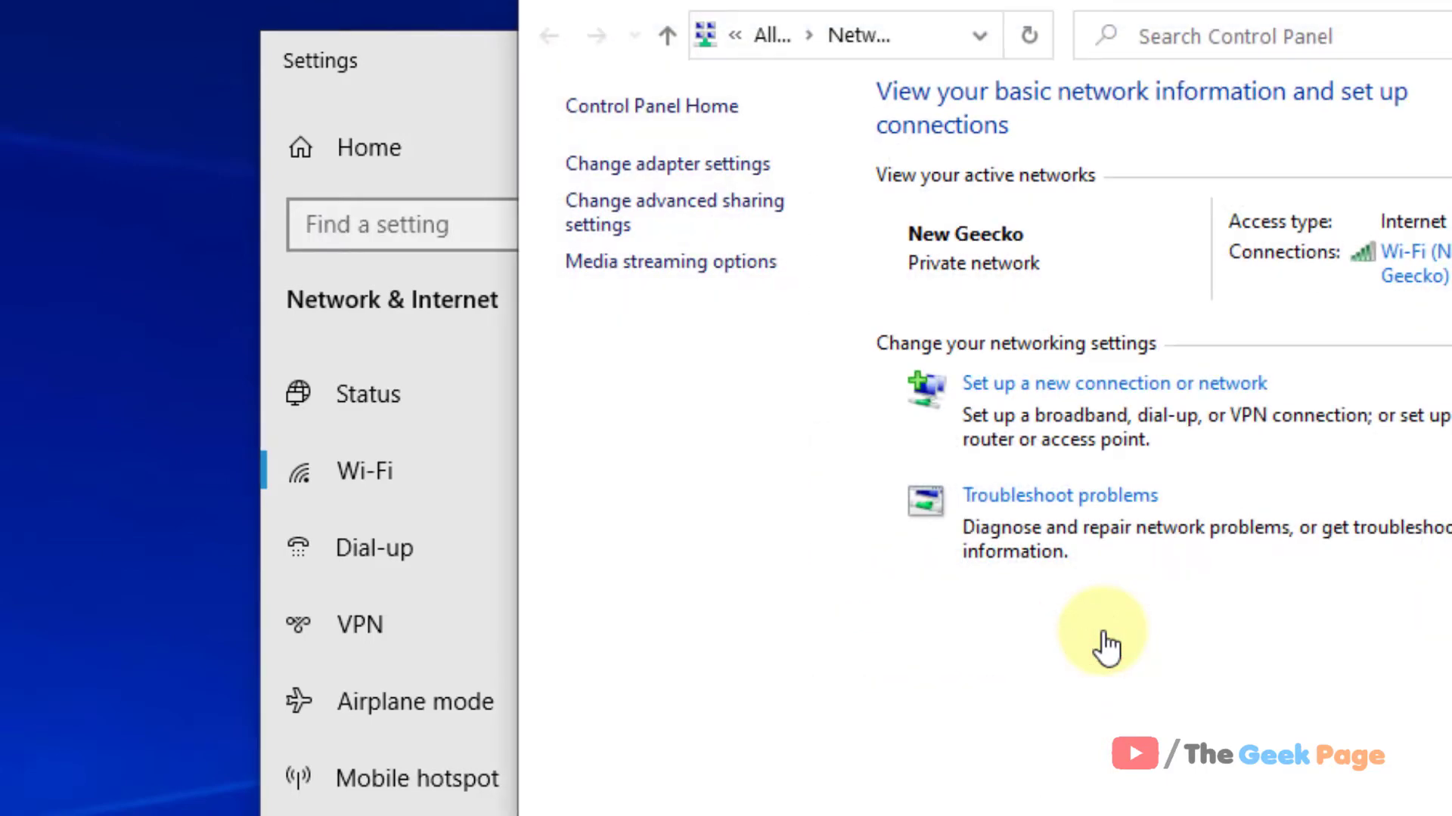
- Turn off password protected sharing under All Networks in advanced sharing settings and save
{"action": "left_click", "coordinate": [779, 213]}
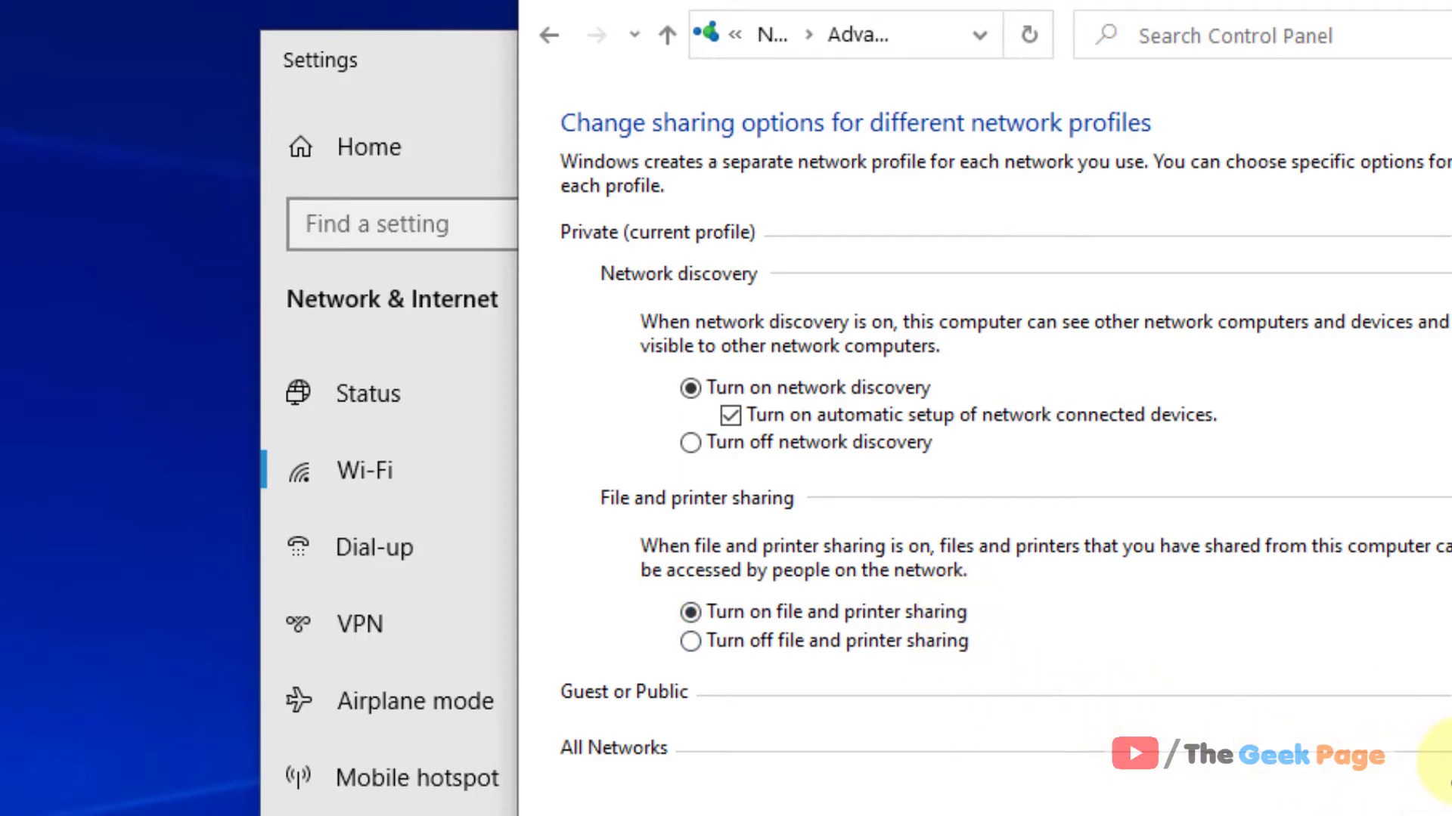
{"action": "left_click", "coordinate": [1443, 752]}
{"action": "scroll", "coordinate": [1437, 726], "scroll_direction": "down", "scroll_amount": 8}
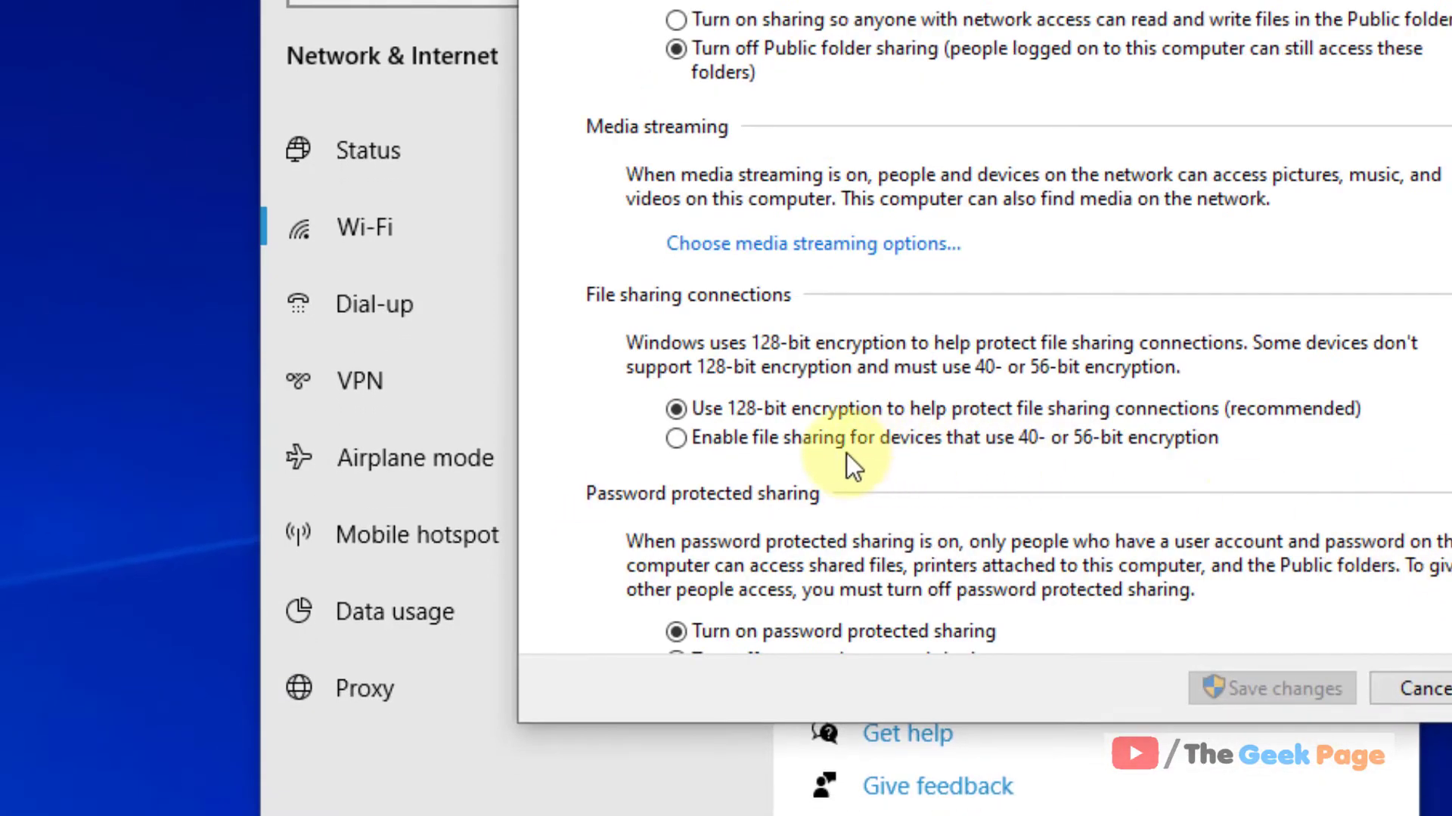
{"action": "scroll", "coordinate": [847, 454], "scroll_direction": "down", "scroll_amount": 1}
{"action": "left_click", "coordinate": [676, 592]}
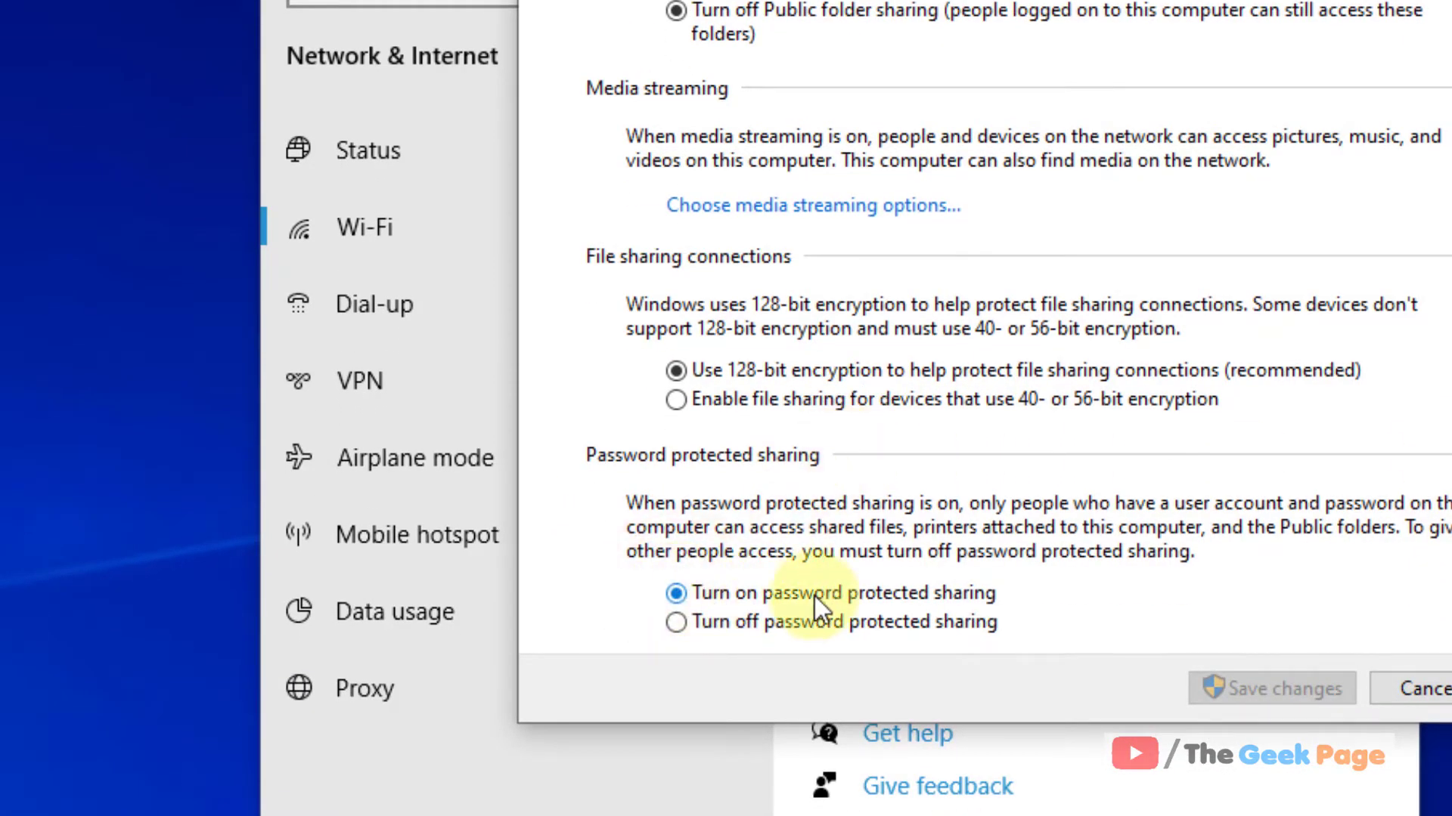
{"action": "left_click", "coordinate": [676, 621]}
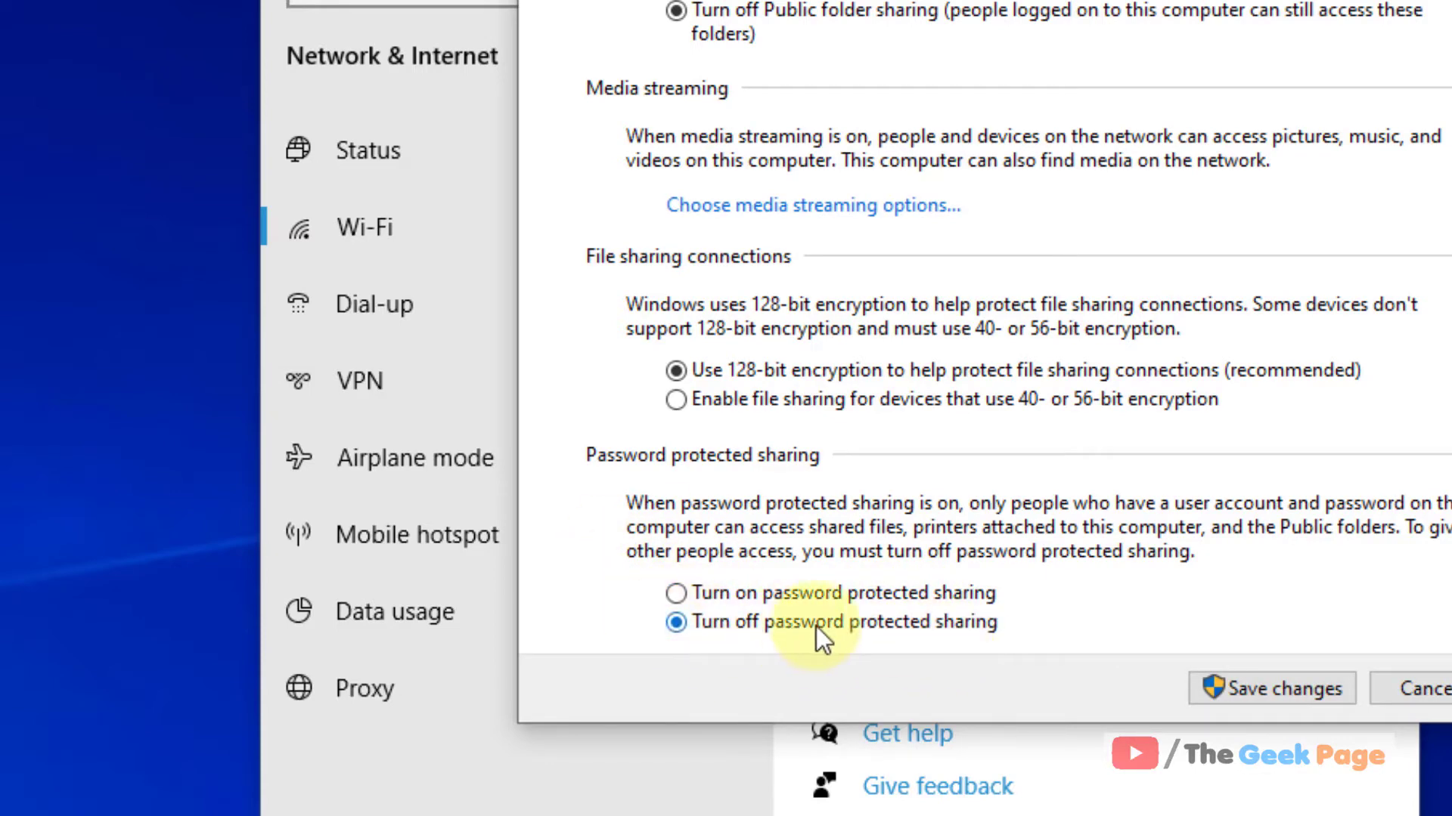
{"action": "left_click", "coordinate": [1229, 685]}
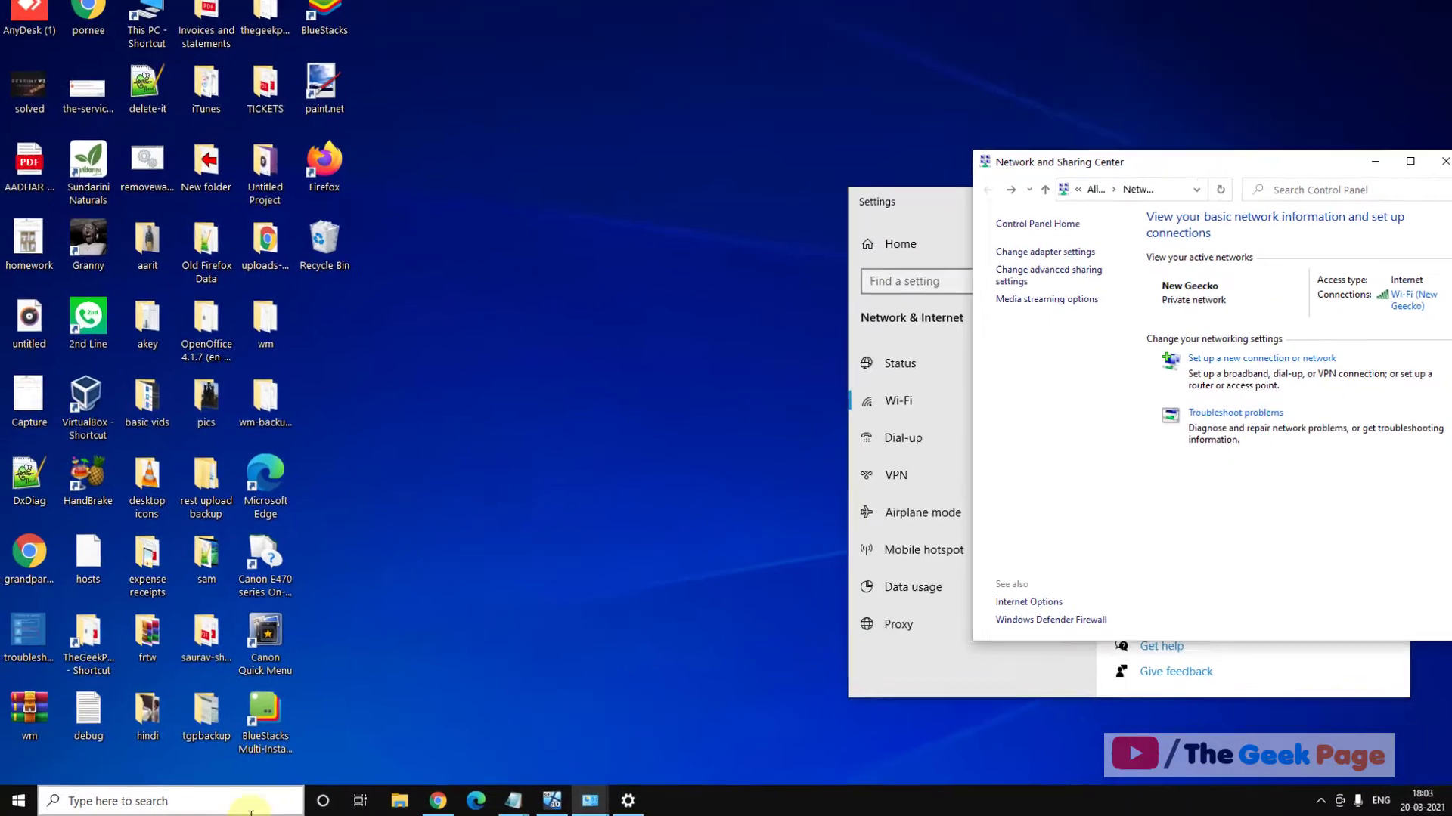
- Search 'servic' and launch the Services console from the best match
{"action": "left_click", "coordinate": [0, 815]}
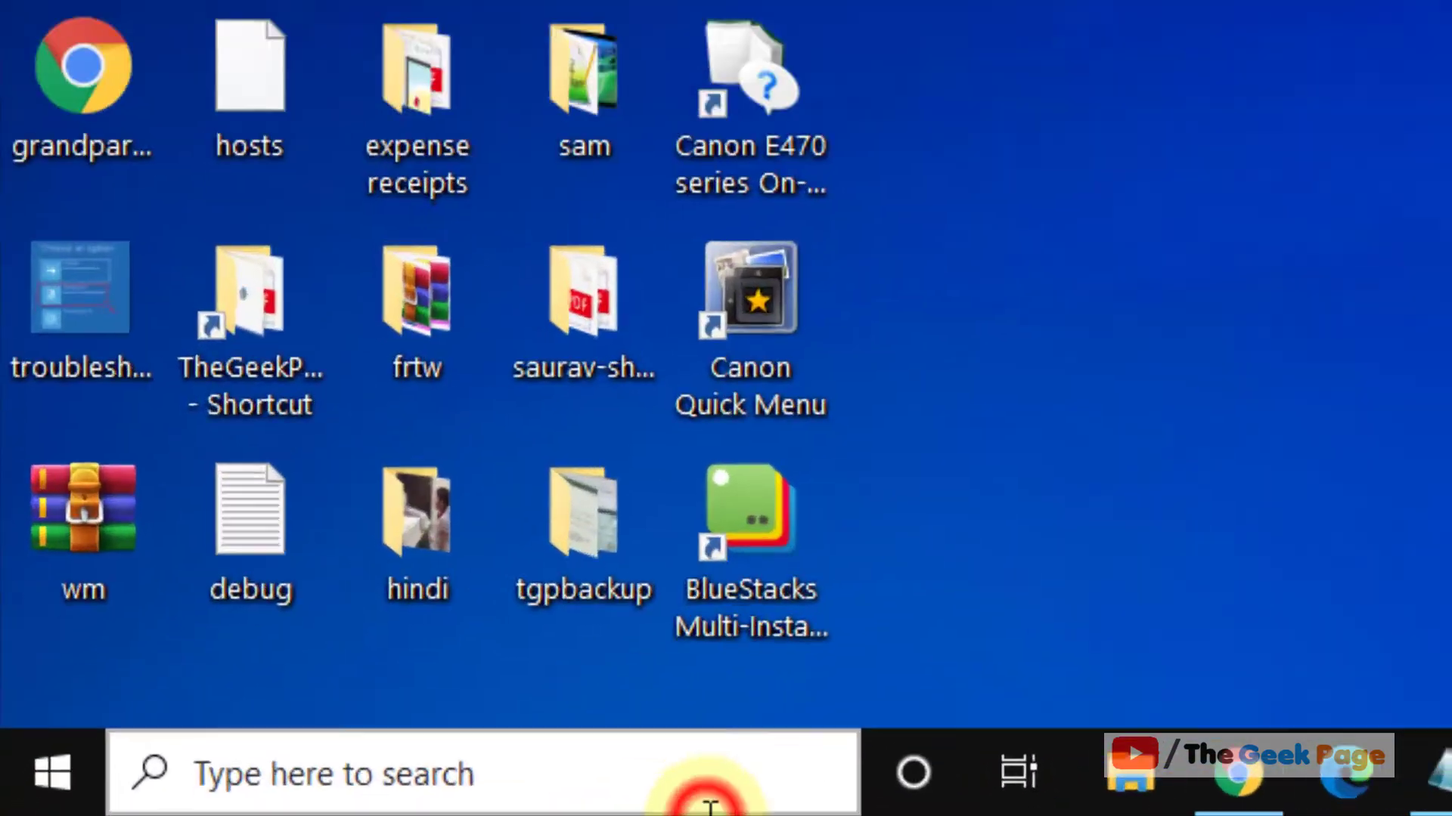
{"action": "type", "text": "ser"}
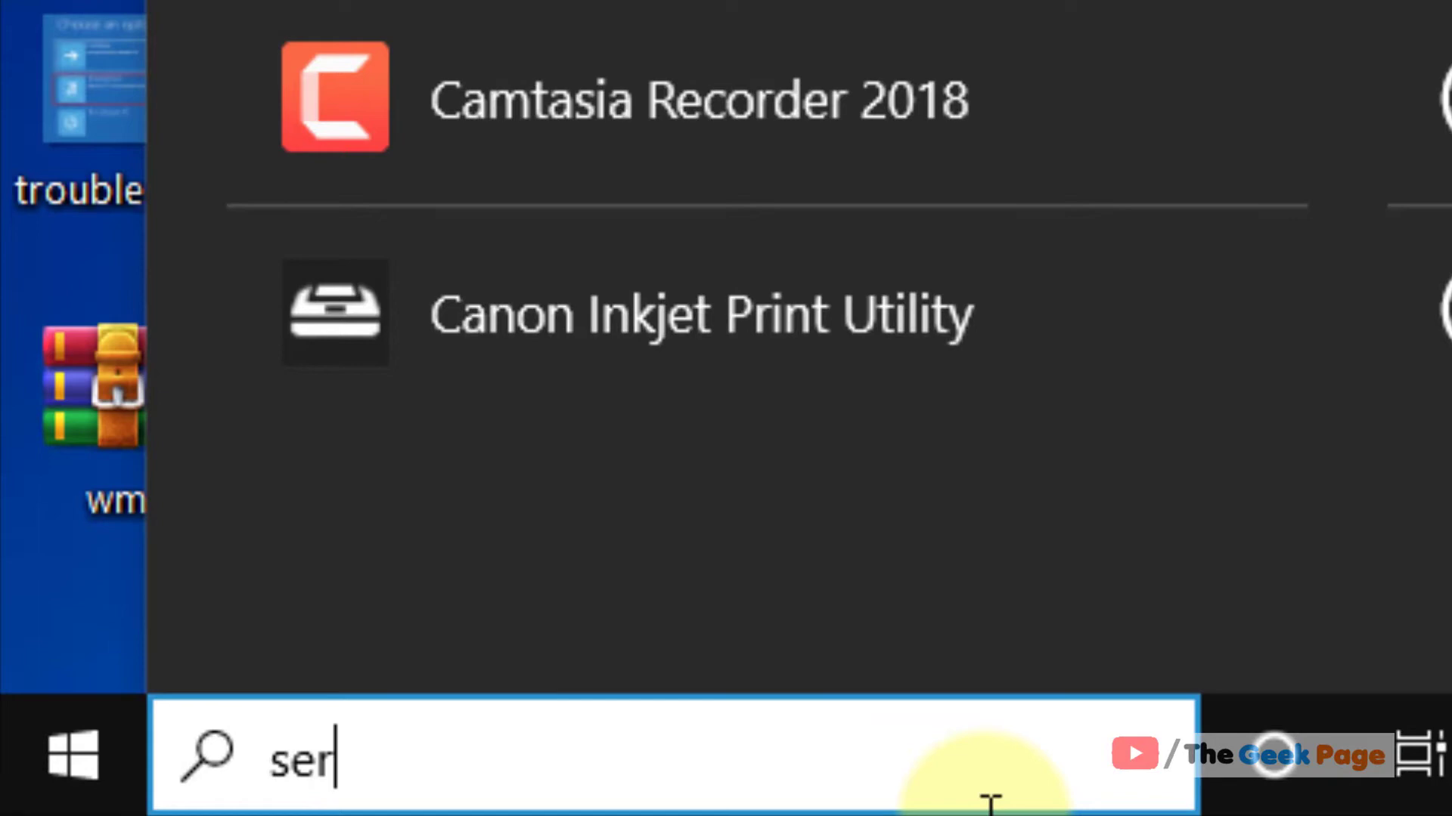
{"action": "type", "text": "vic"}
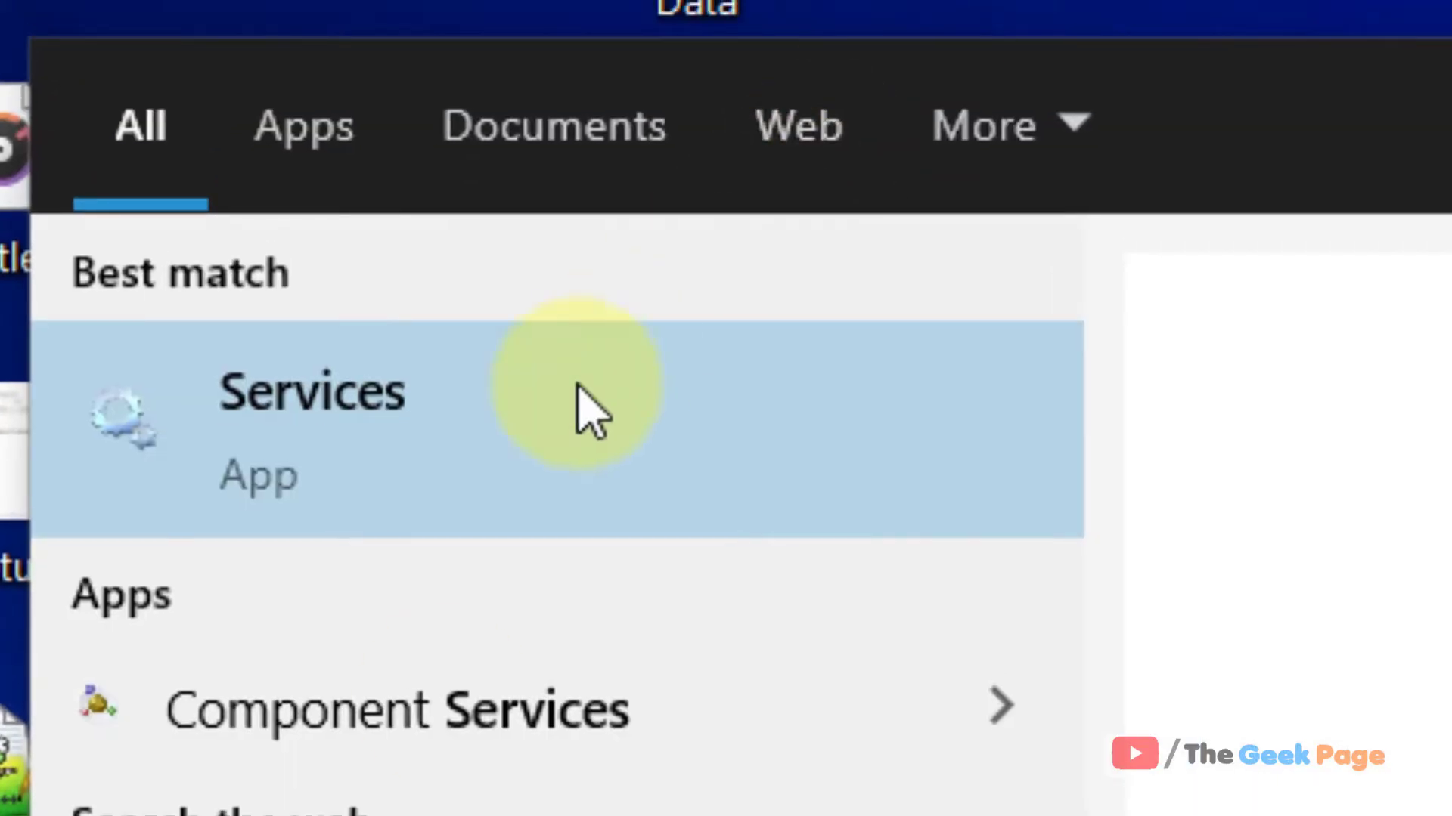
{"action": "left_click", "coordinate": [448, 448]}
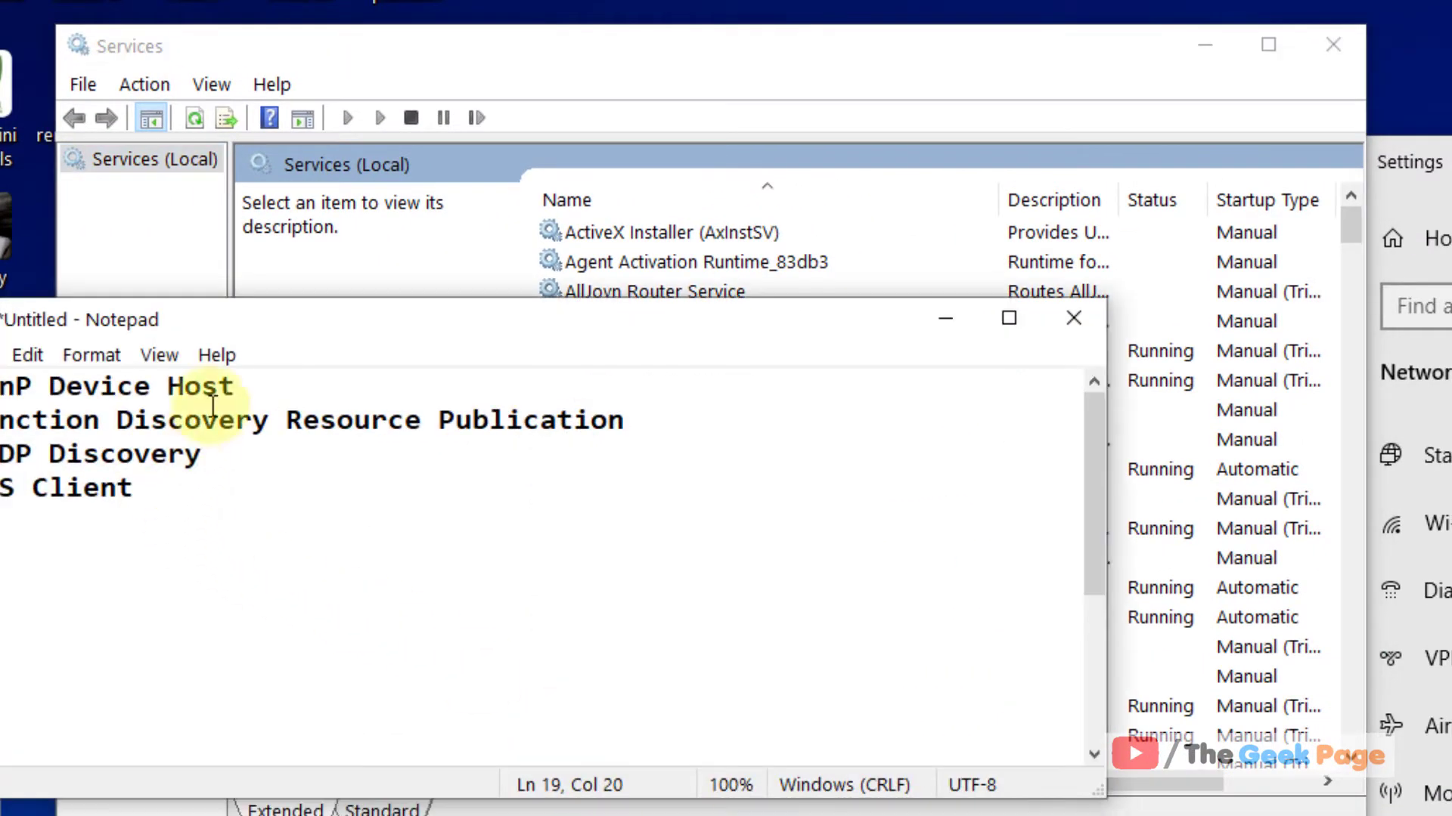
- Select the UPnP Device Host and Function Discovery lines in the notes, then move the notes aside
{"action": "left_click_drag", "start_coordinate": [241, 386], "coordinate": [4, 388]}
{"action": "left_click_drag", "start_coordinate": [635, 420], "coordinate": [1, 420]}
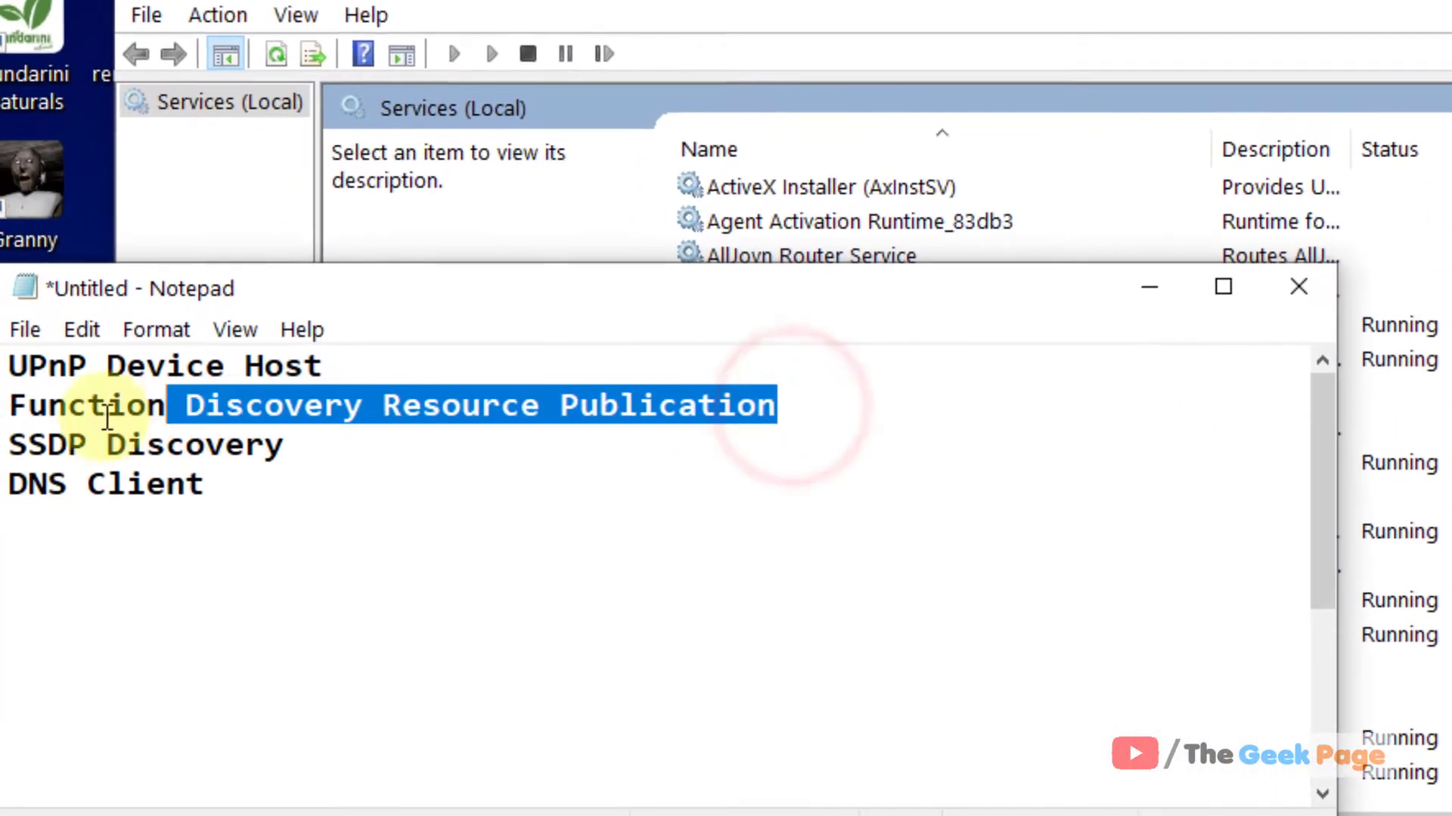
{"action": "left_click_drag", "start_coordinate": [694, 296], "coordinate": [1386, 522]}
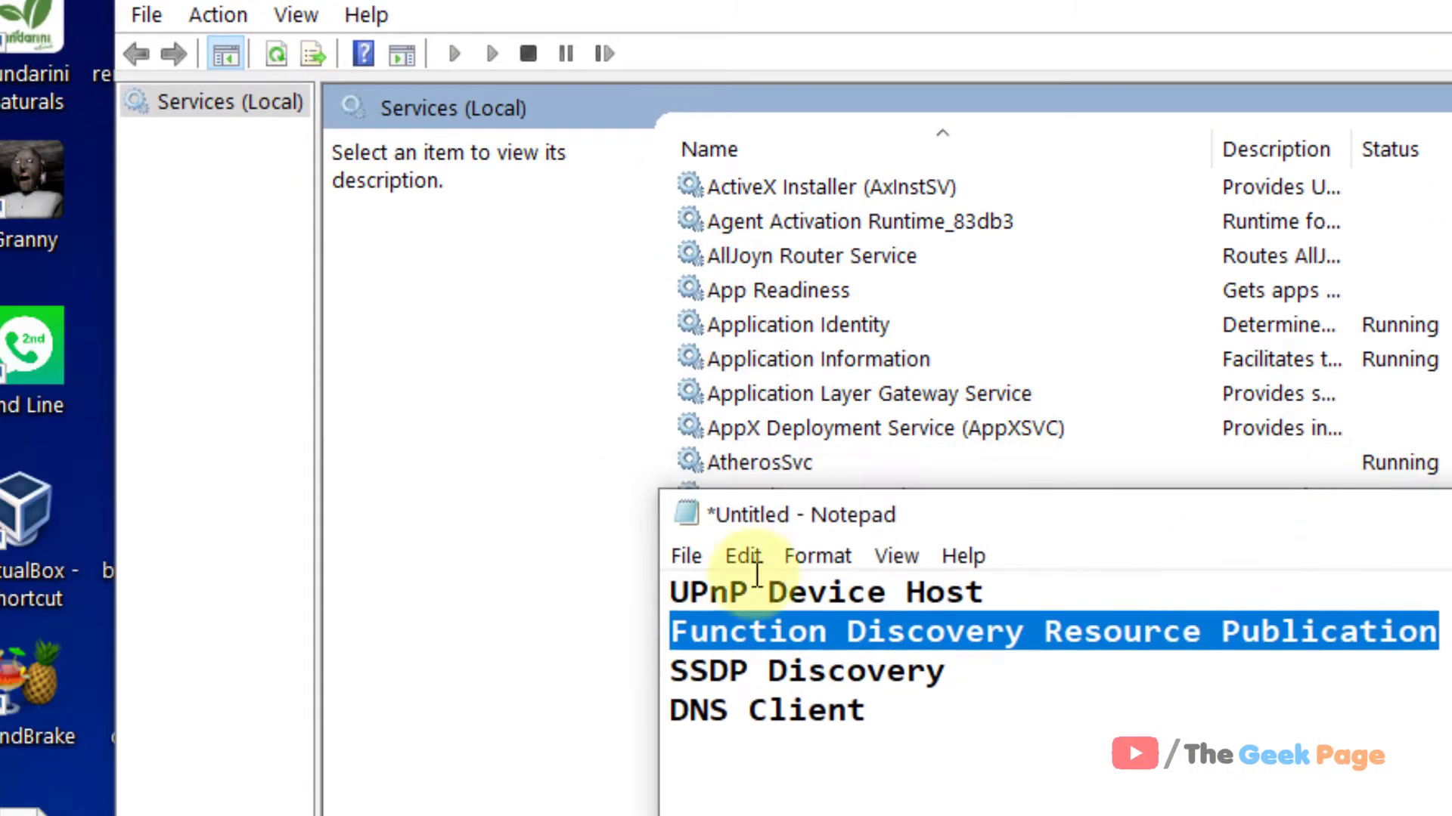
{"action": "left_click", "coordinate": [742, 389]}
- Set UPnP Device Host to Automatic startup, start the service, and apply the change
{"action": "type", "text": "upnp"}
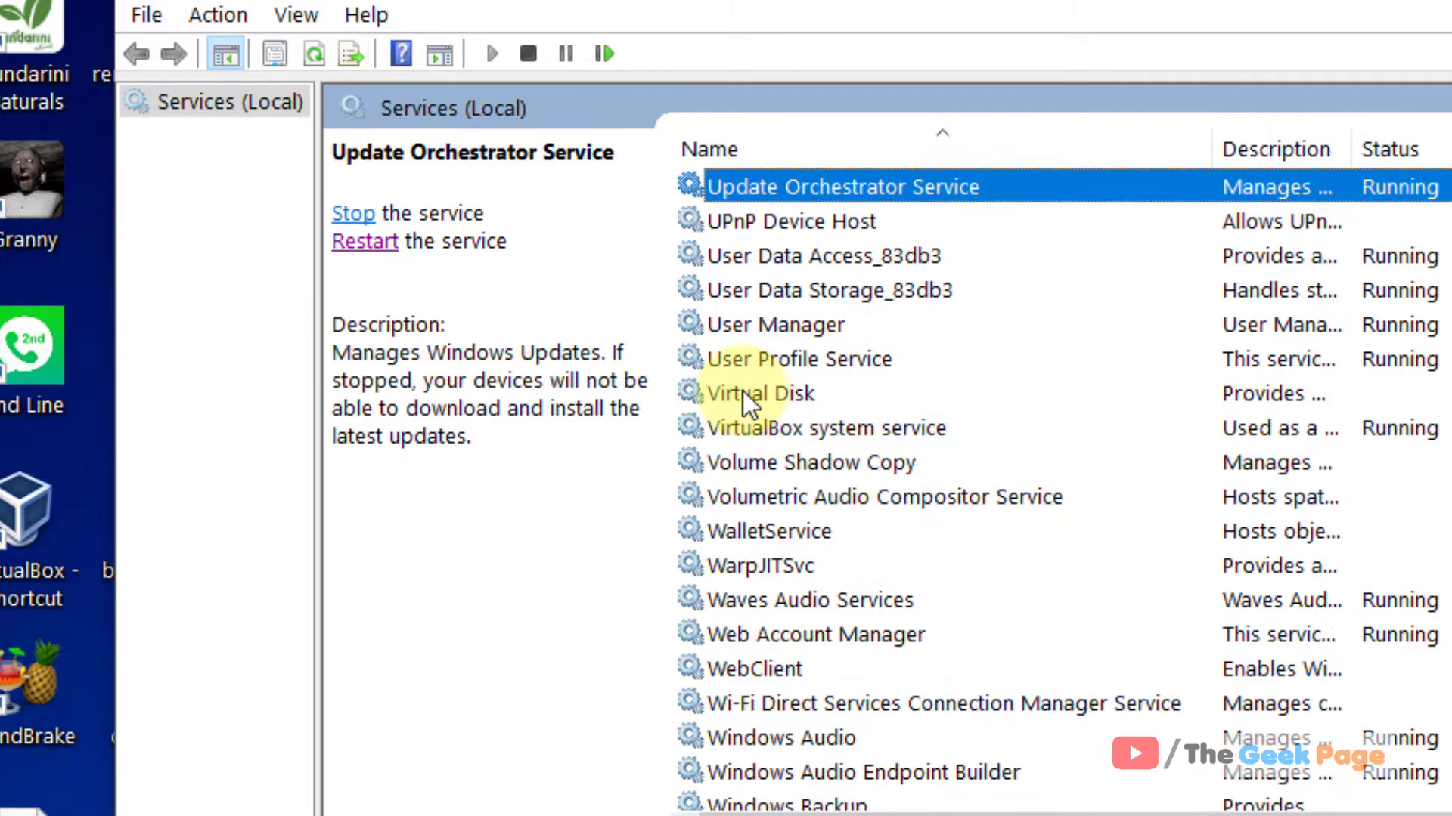
{"action": "double_click", "coordinate": [893, 229]}
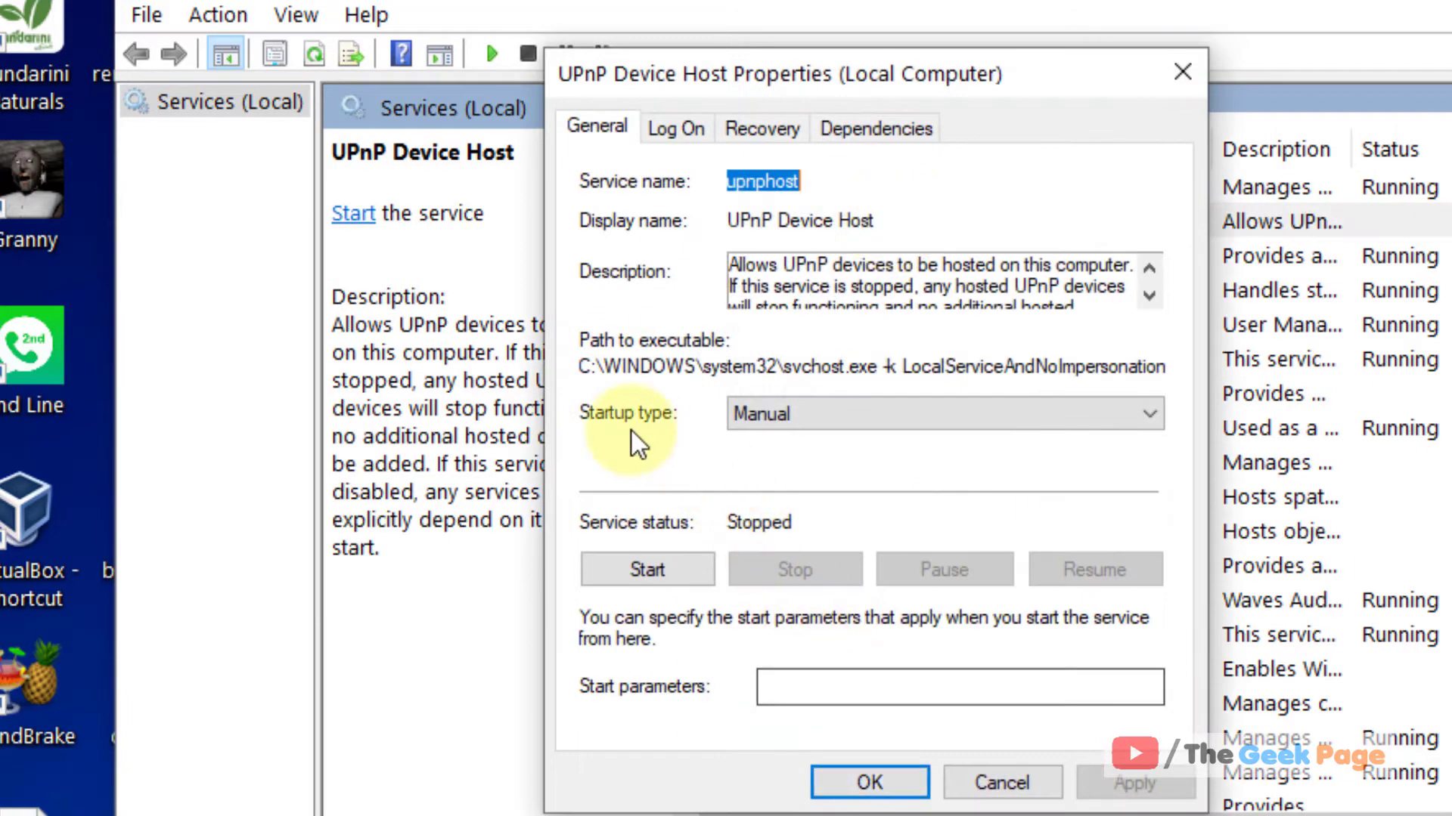
{"action": "left_click", "coordinate": [748, 410]}
{"action": "left_click", "coordinate": [759, 463]}
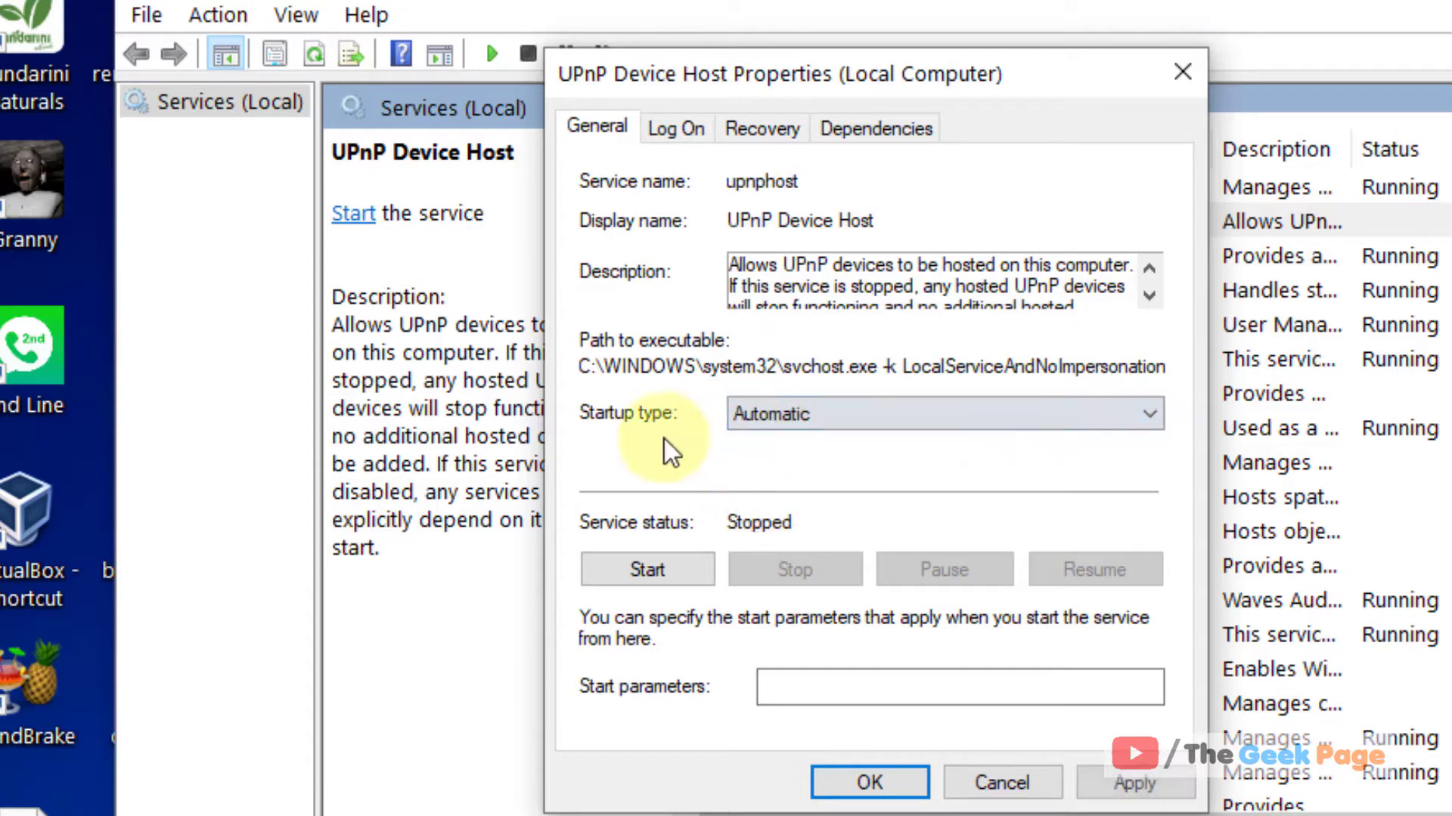
{"action": "left_click", "coordinate": [647, 573]}
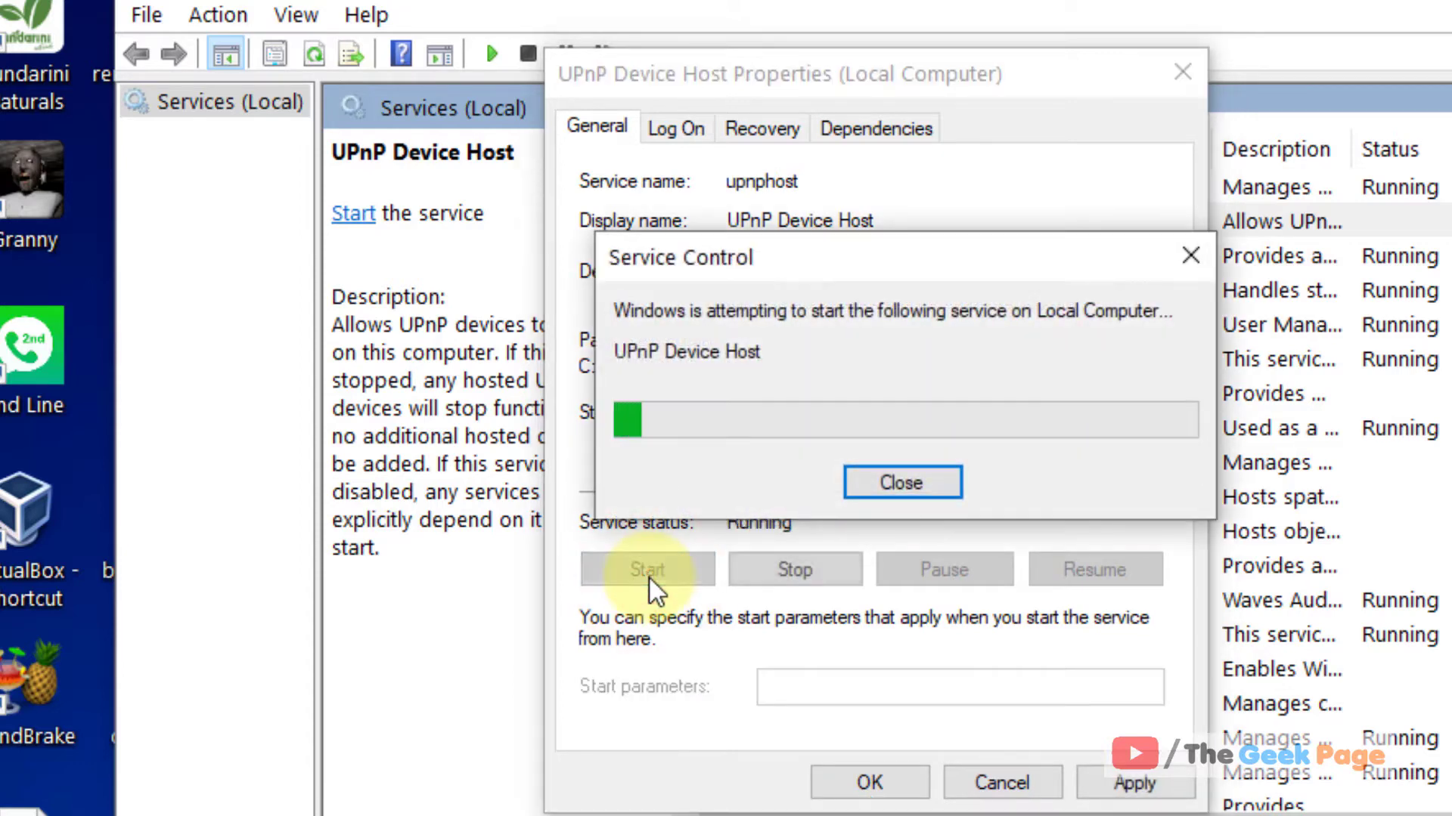
{"action": "left_click", "coordinate": [1119, 780]}
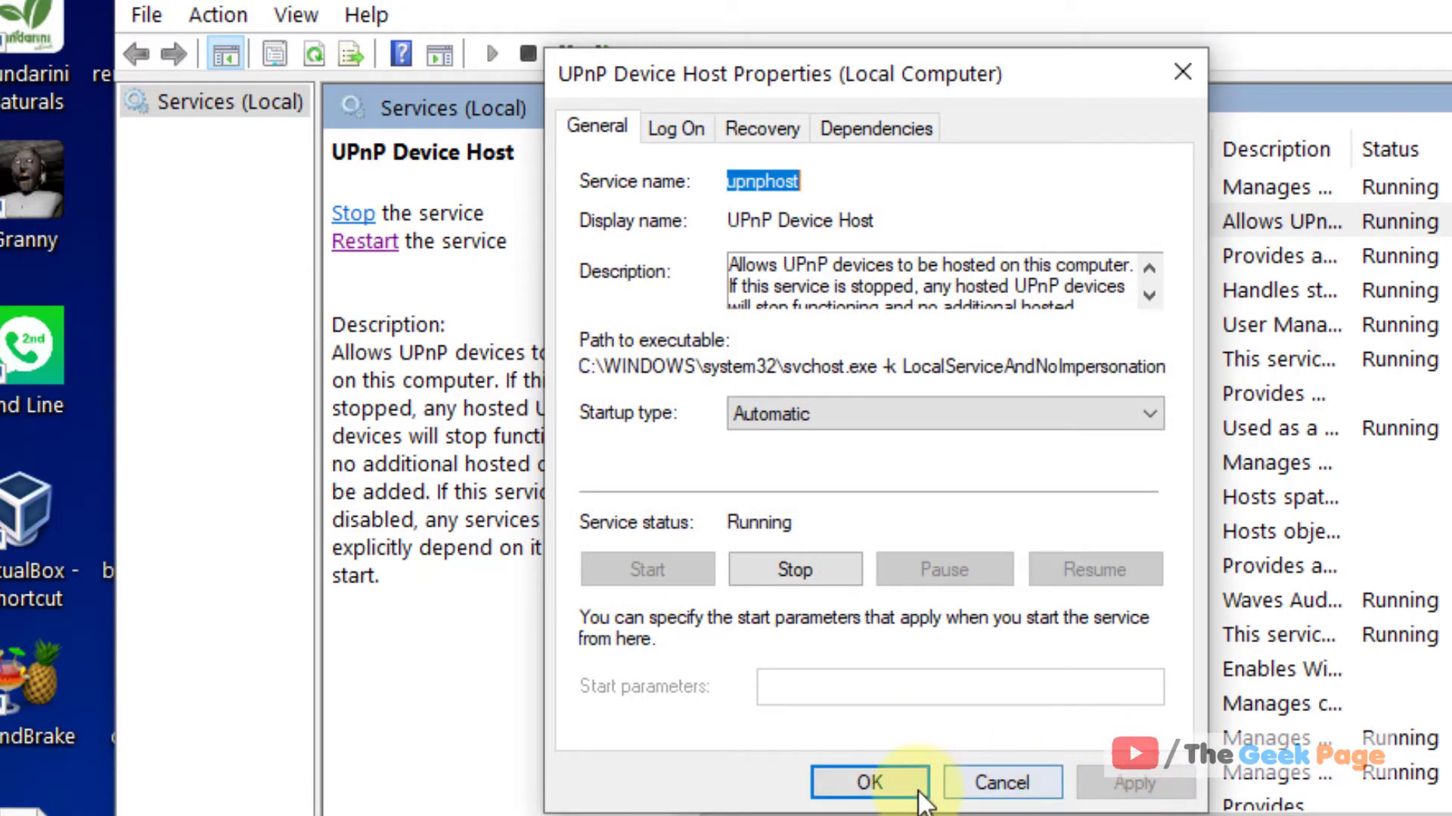
{"action": "left_click", "coordinate": [920, 795]}
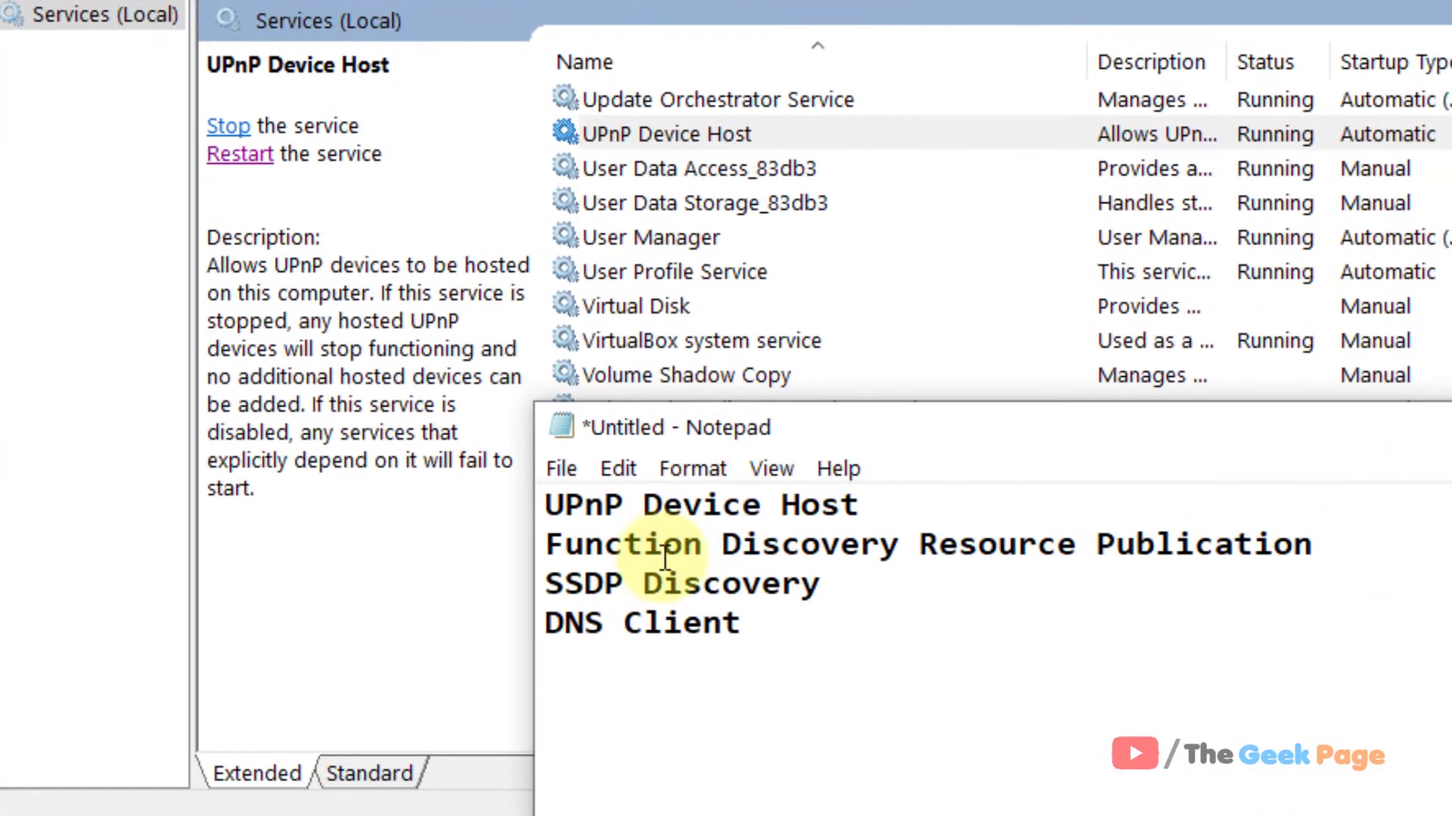
- Choose Automatic startup for Function Discovery Provider Host, then close its dialog and return to the notes
{"action": "left_click", "coordinate": [624, 179]}
{"action": "key", "text": "f"}
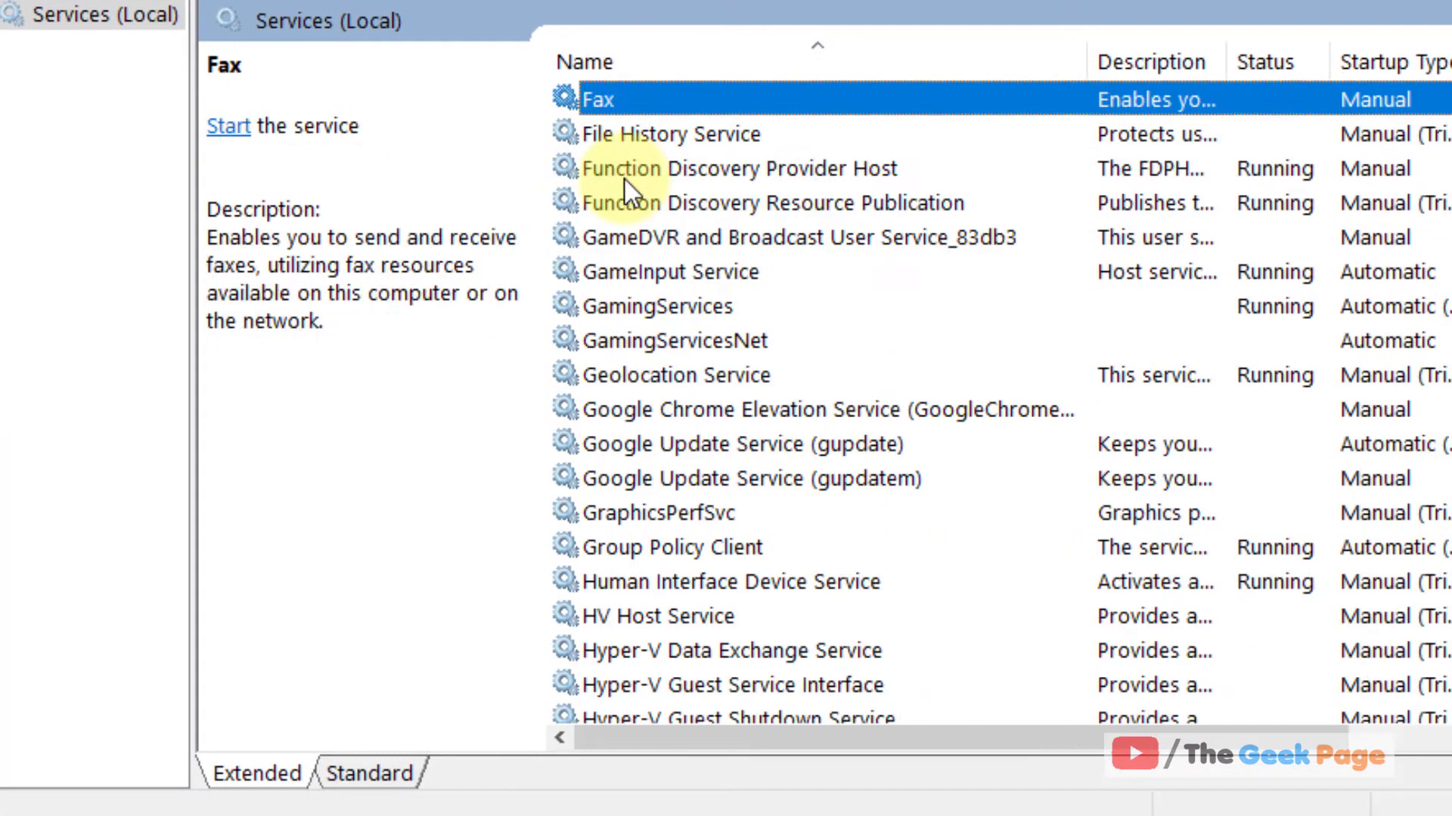
{"action": "left_click", "coordinate": [624, 179]}
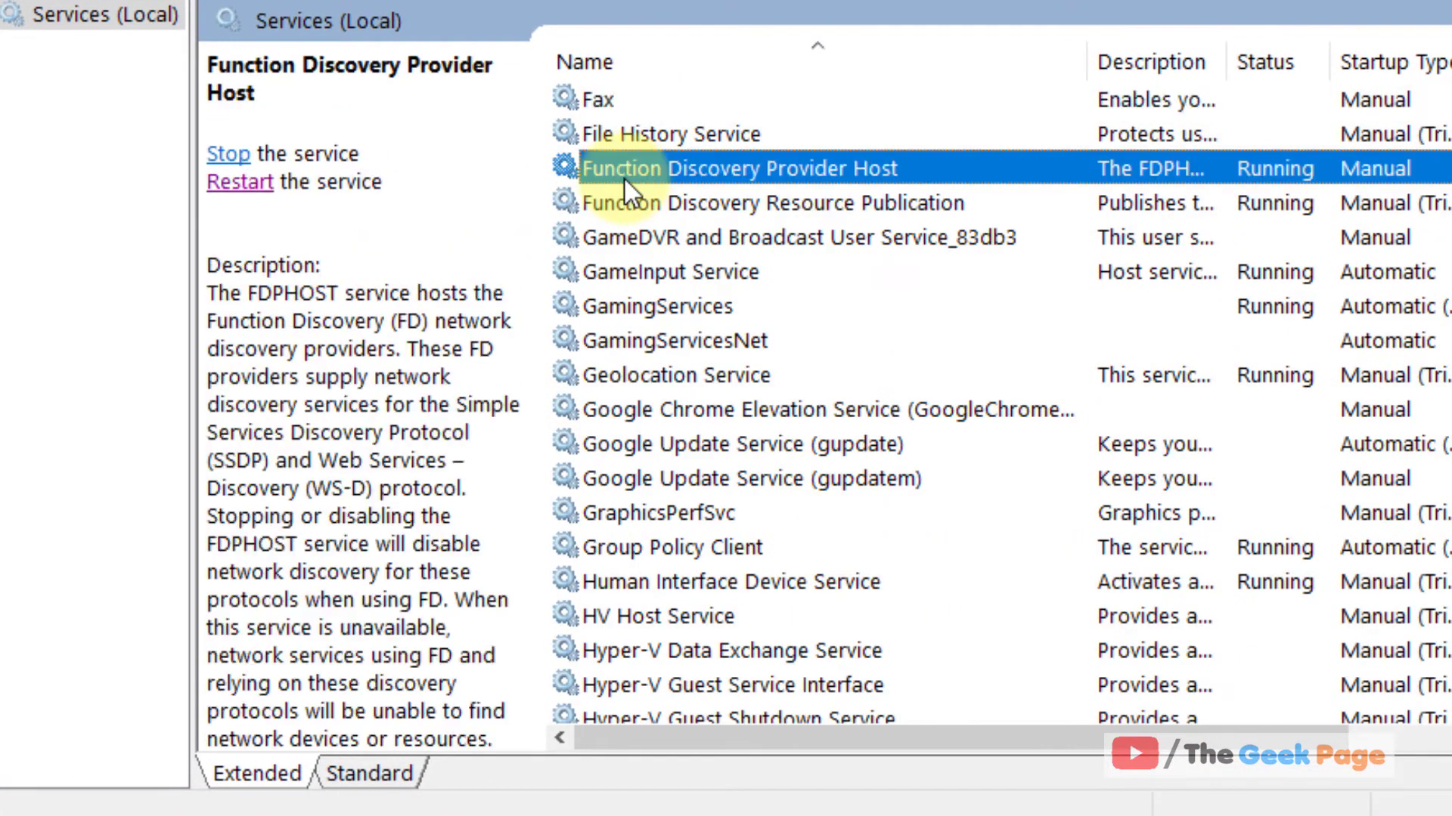
{"action": "double_click", "coordinate": [892, 177]}
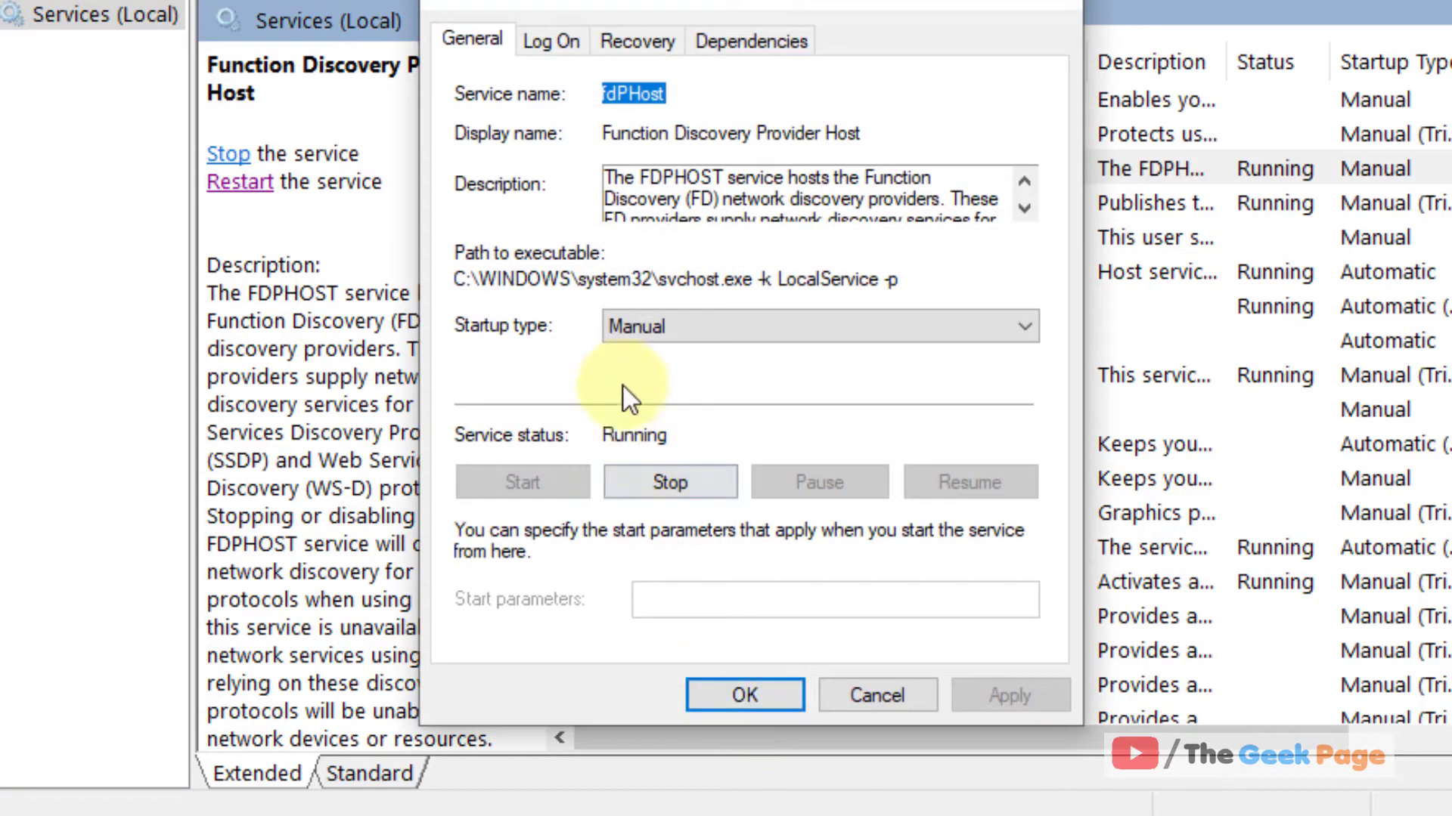
{"action": "left_click", "coordinate": [641, 339]}
{"action": "left_click", "coordinate": [647, 376]}
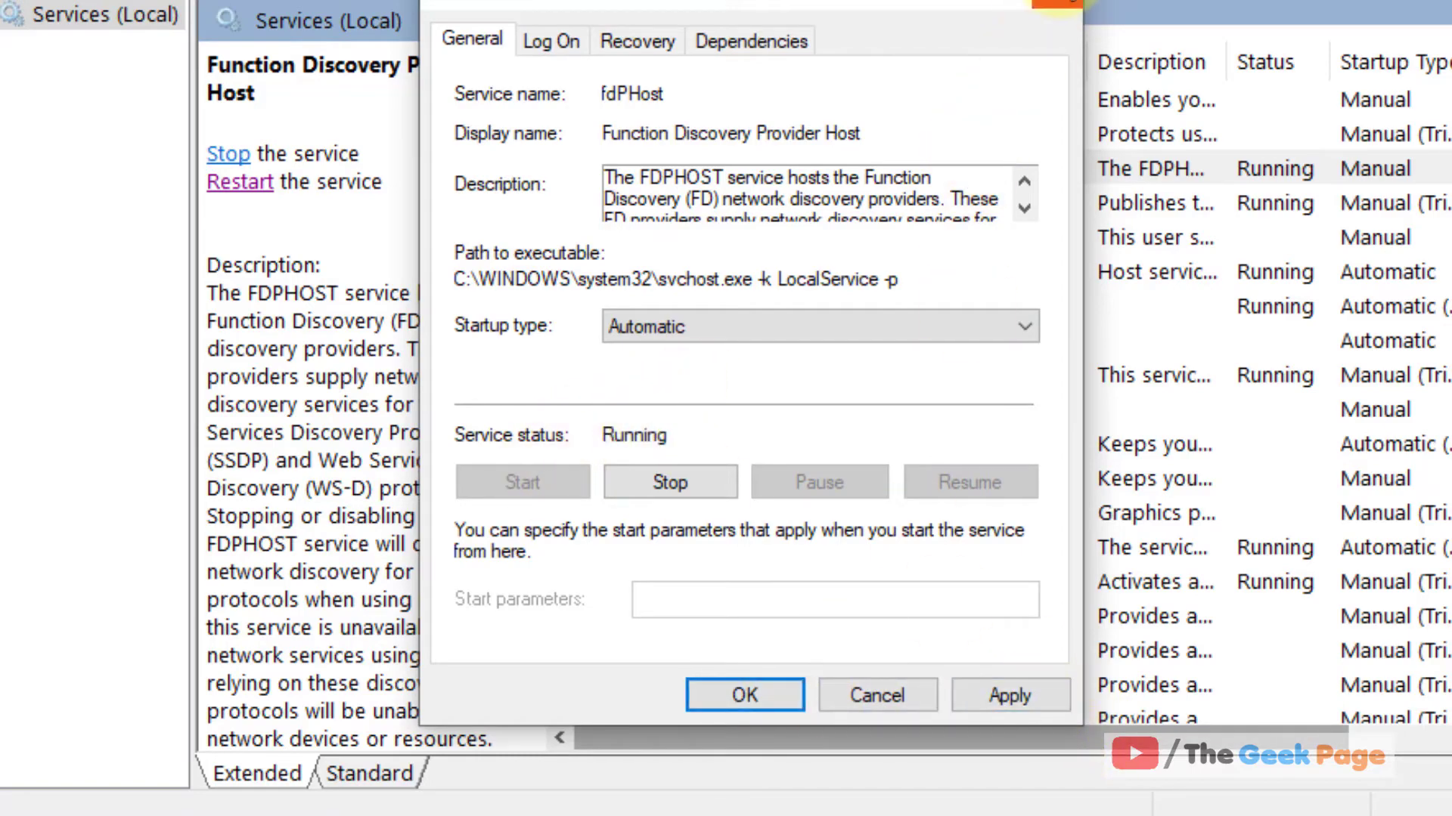
{"action": "left_click", "coordinate": [1057, 3]}
{"action": "key", "text": "alt+Tab"}
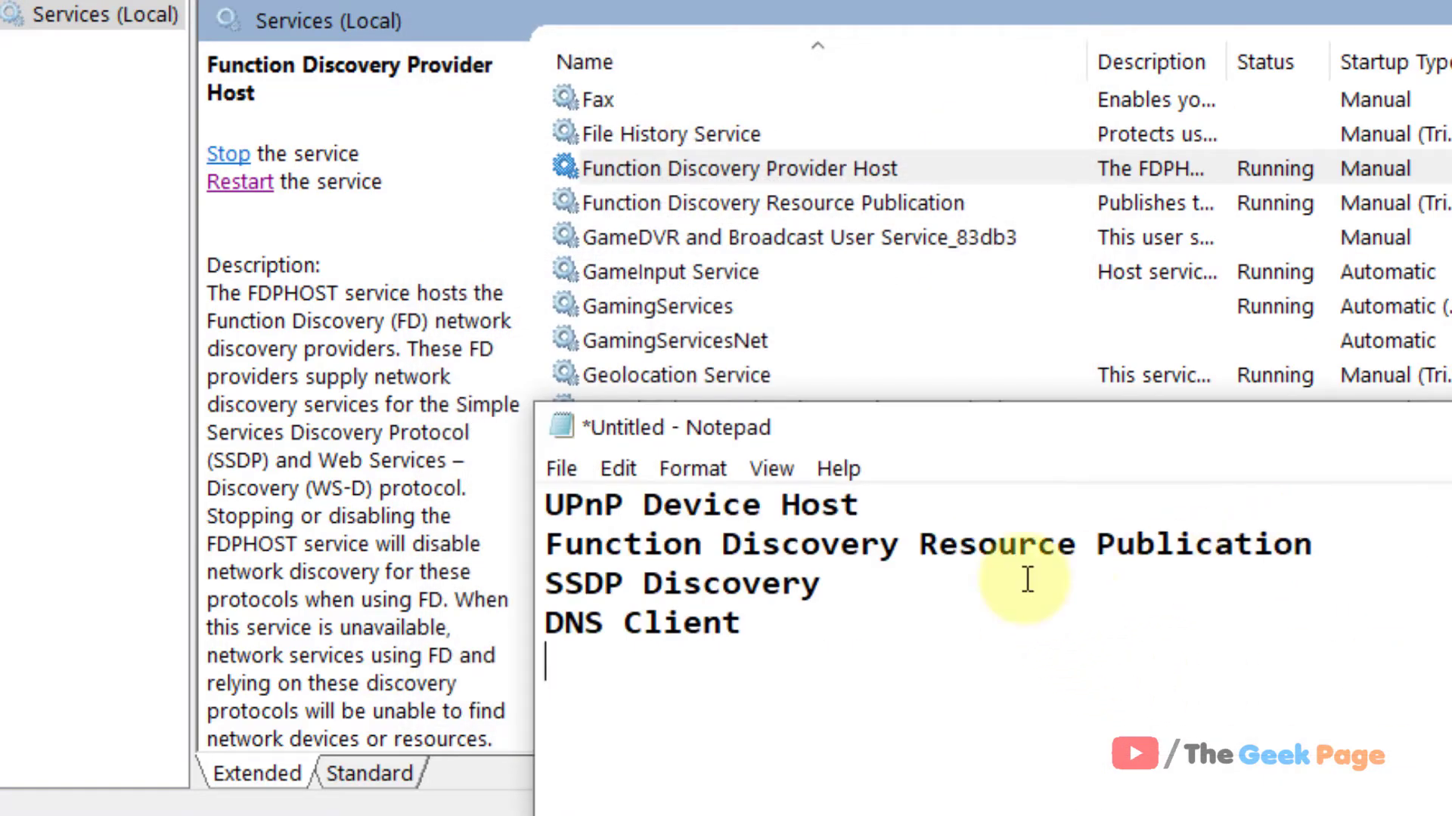
{"action": "left_click_drag", "start_coordinate": [923, 587], "coordinate": [542, 588]}
{"action": "left_click_drag", "start_coordinate": [787, 635], "coordinate": [538, 631]}
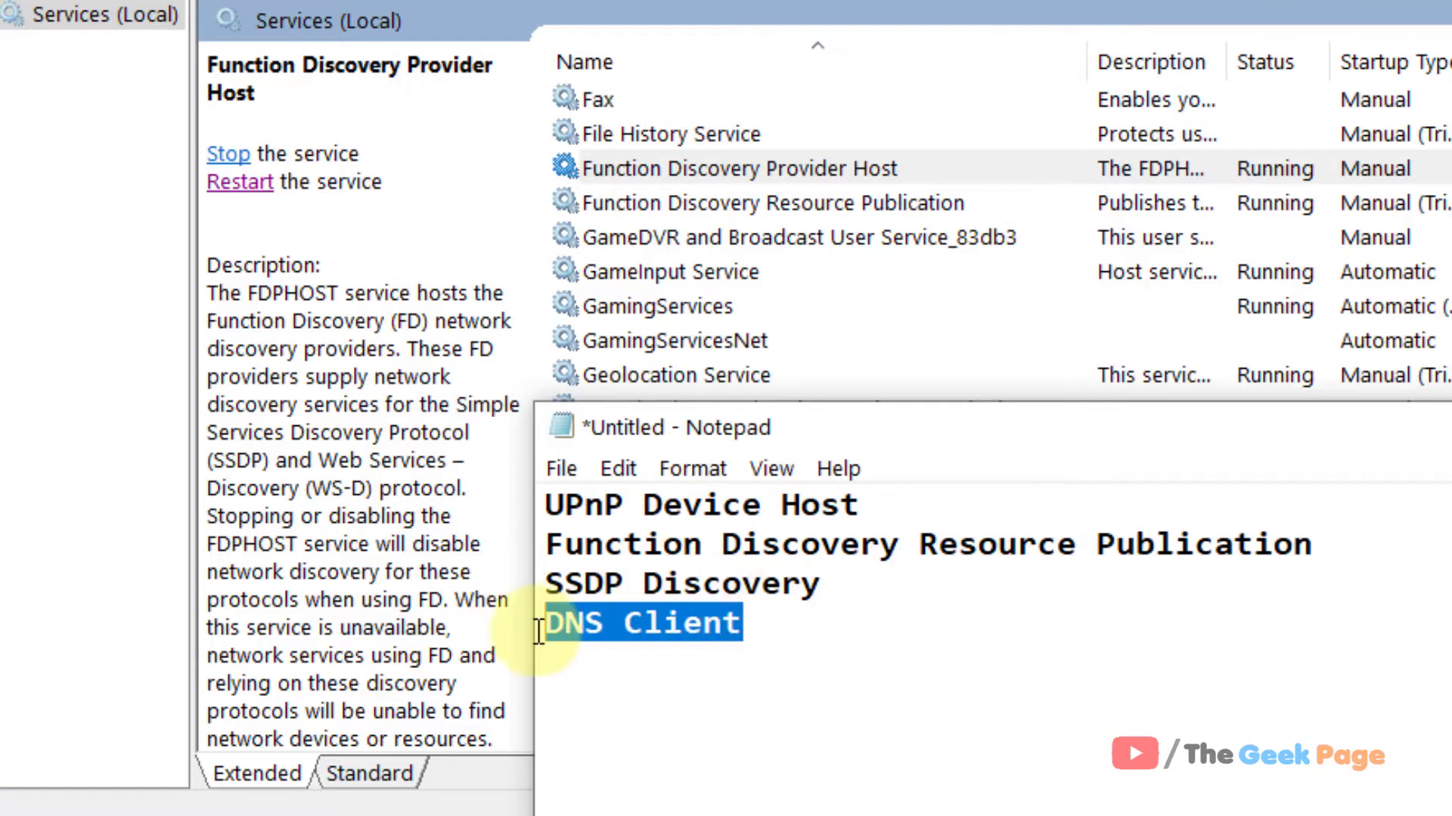
{"action": "left_click", "coordinate": [914, 680]}
{"action": "key", "text": "ctrl+a"}
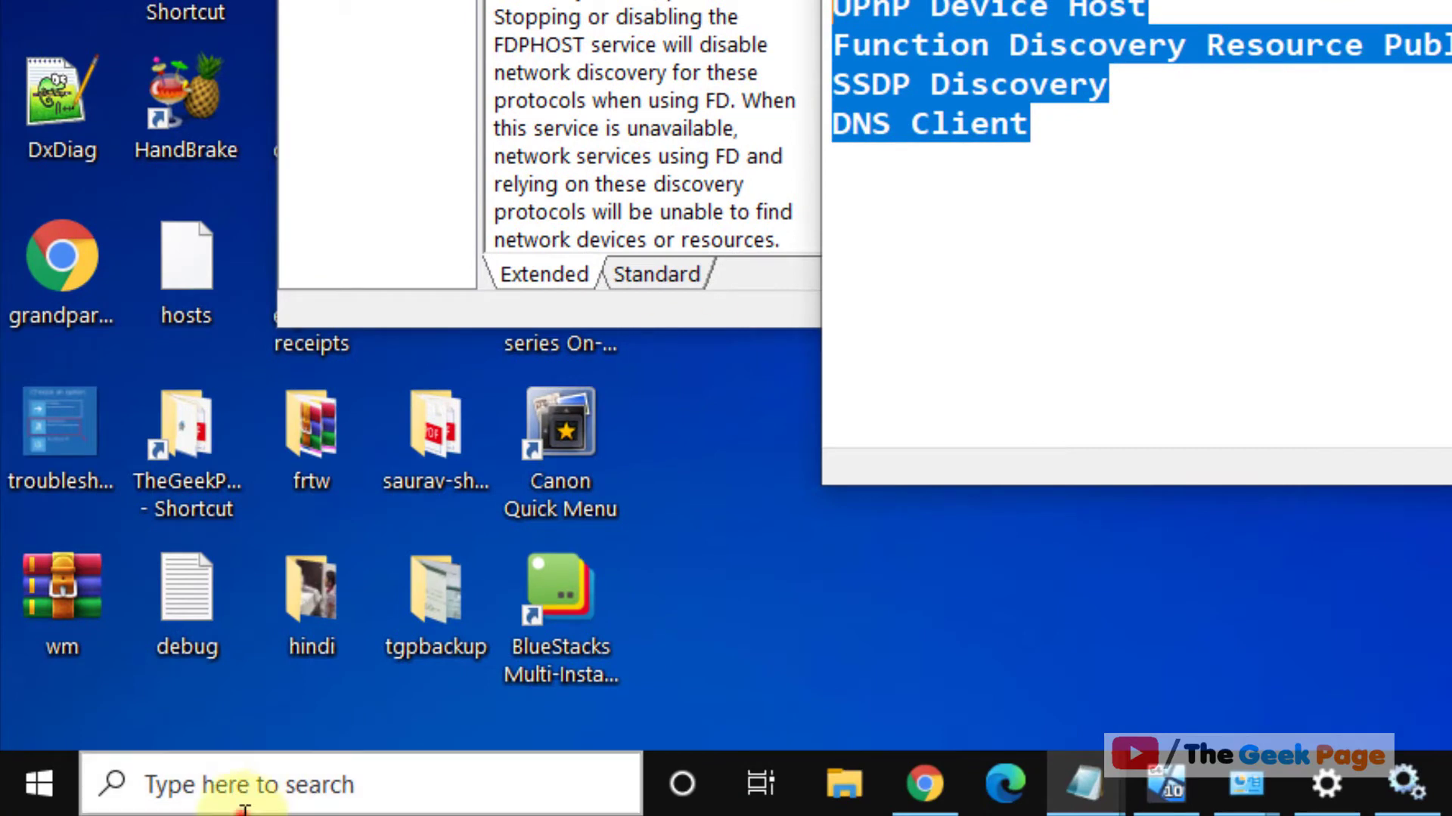
- Open Control Panel via 'control' search, switch to Small icons, and open Windows Defender Firewall
{"action": "left_click", "coordinate": [245, 784]}
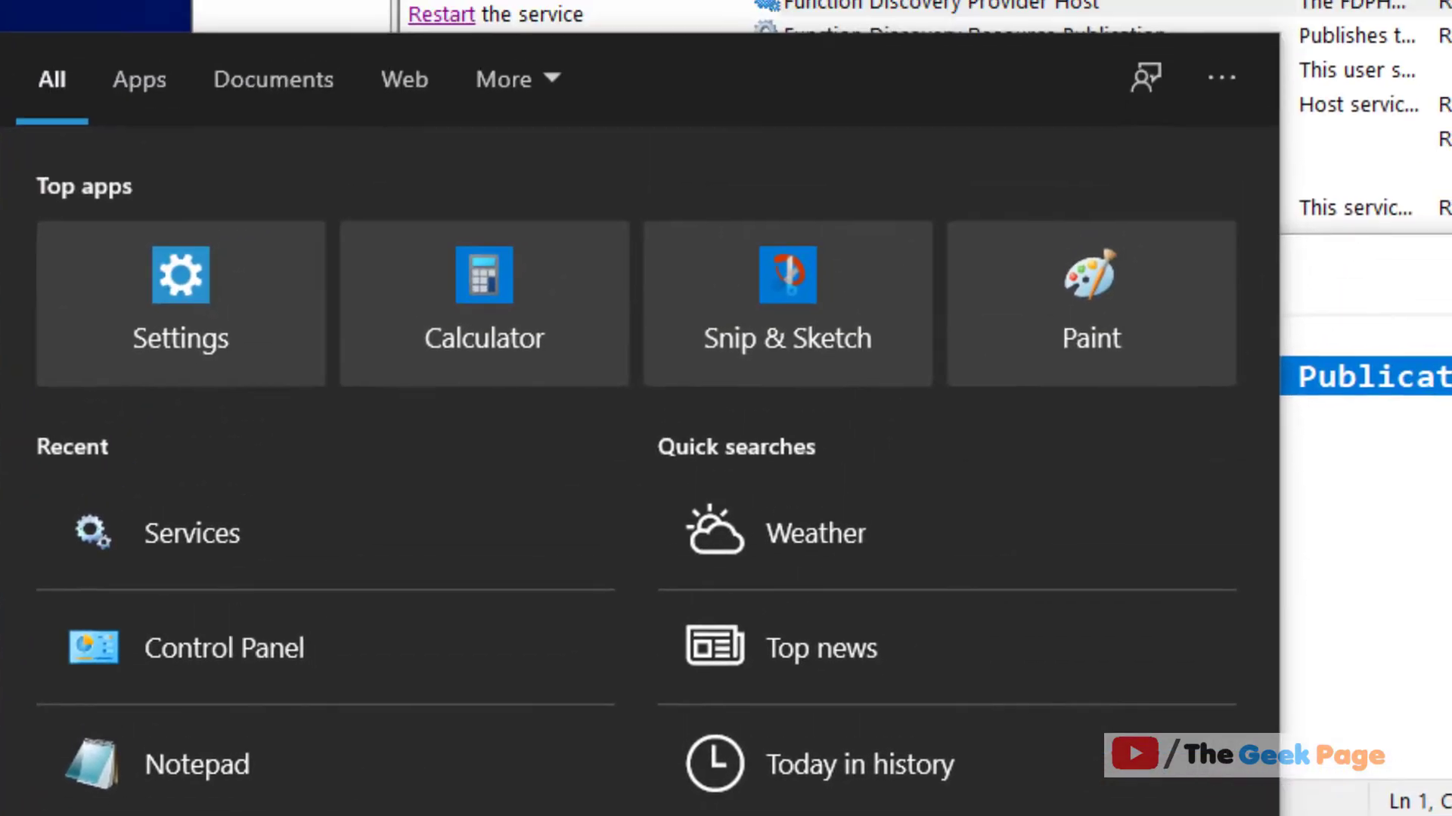
{"action": "type", "text": "control"}
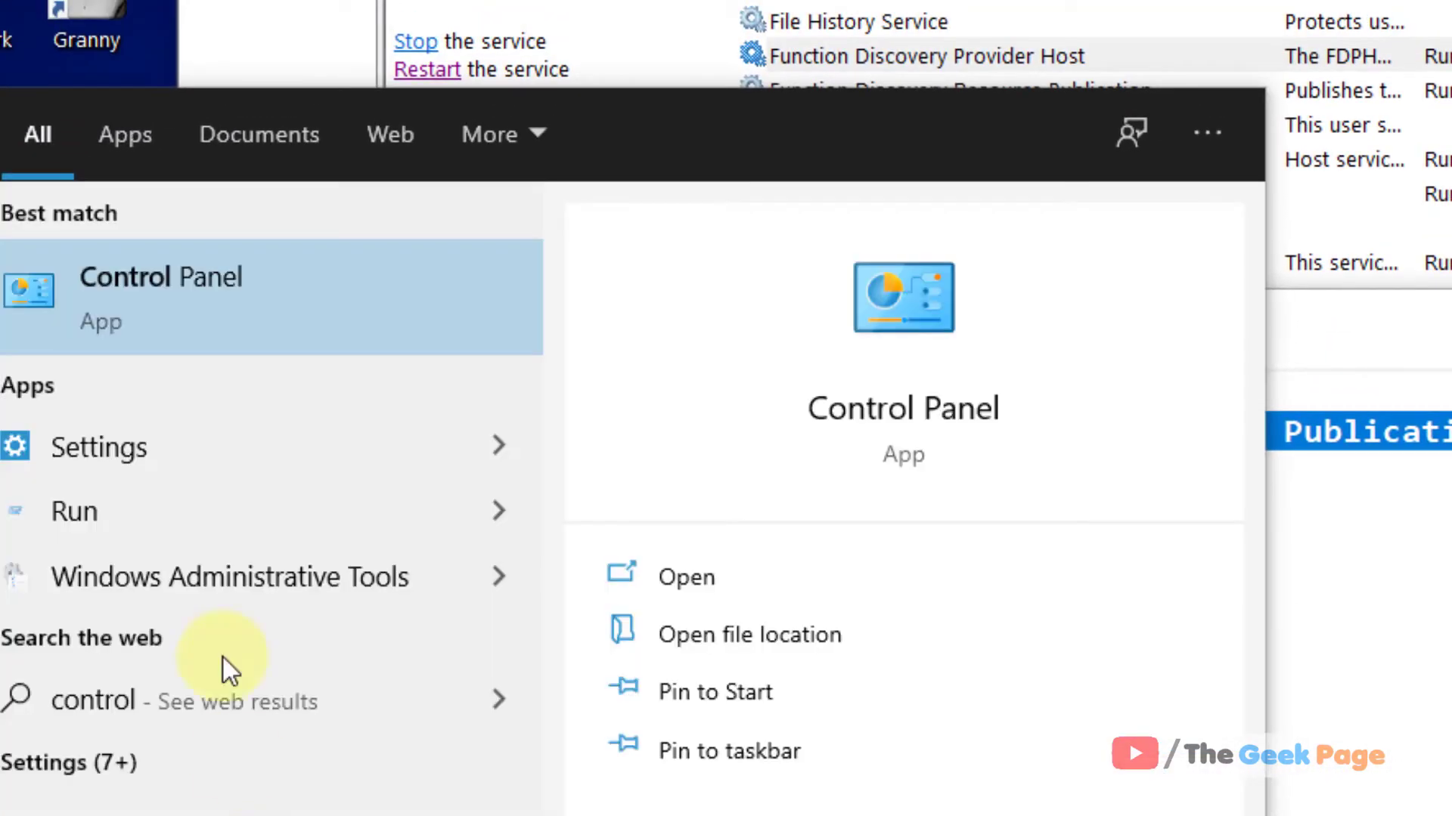
{"action": "left_click", "coordinate": [213, 344]}
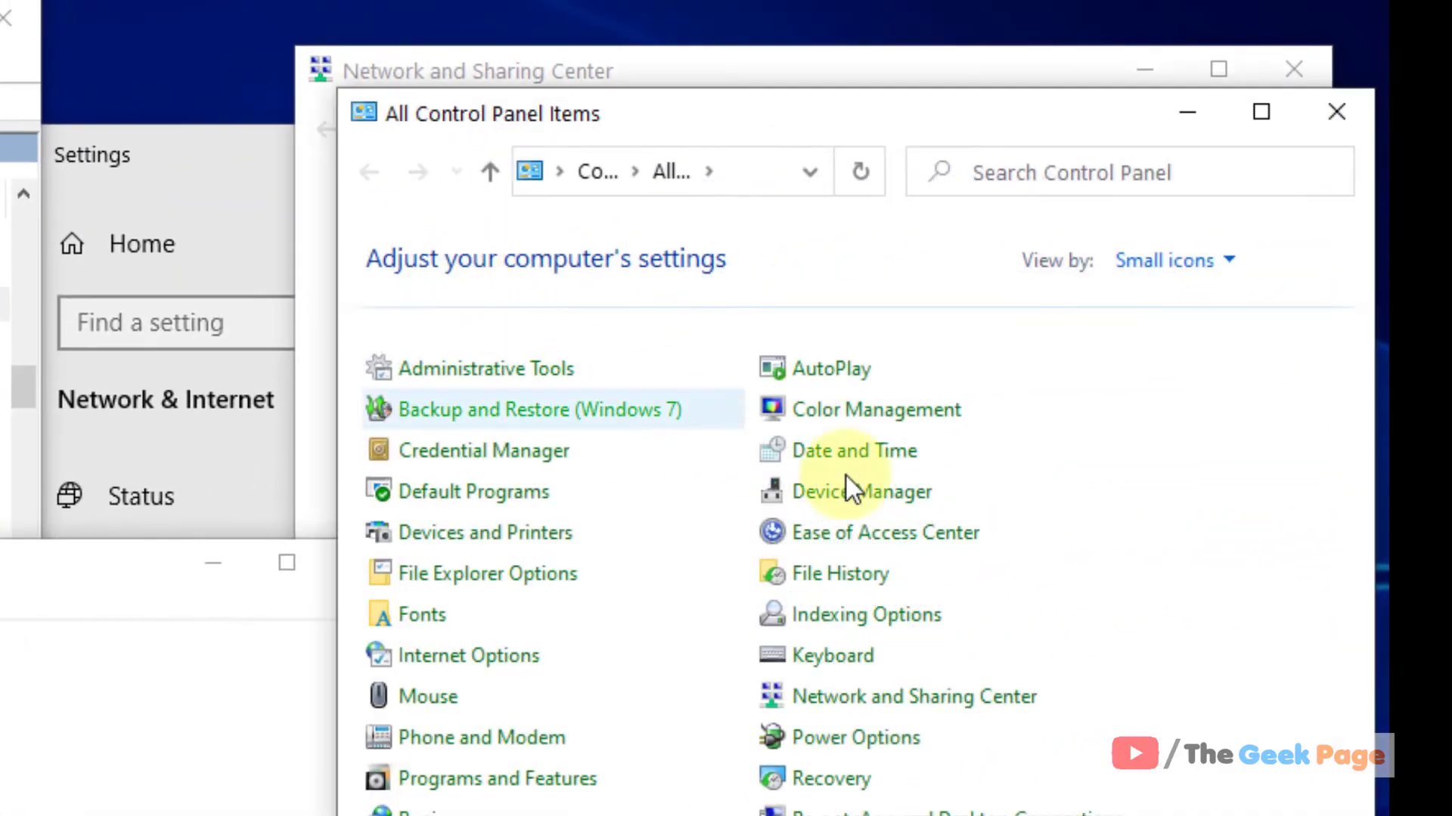
{"action": "left_click", "coordinate": [1147, 268]}
{"action": "left_click", "coordinate": [1175, 386]}
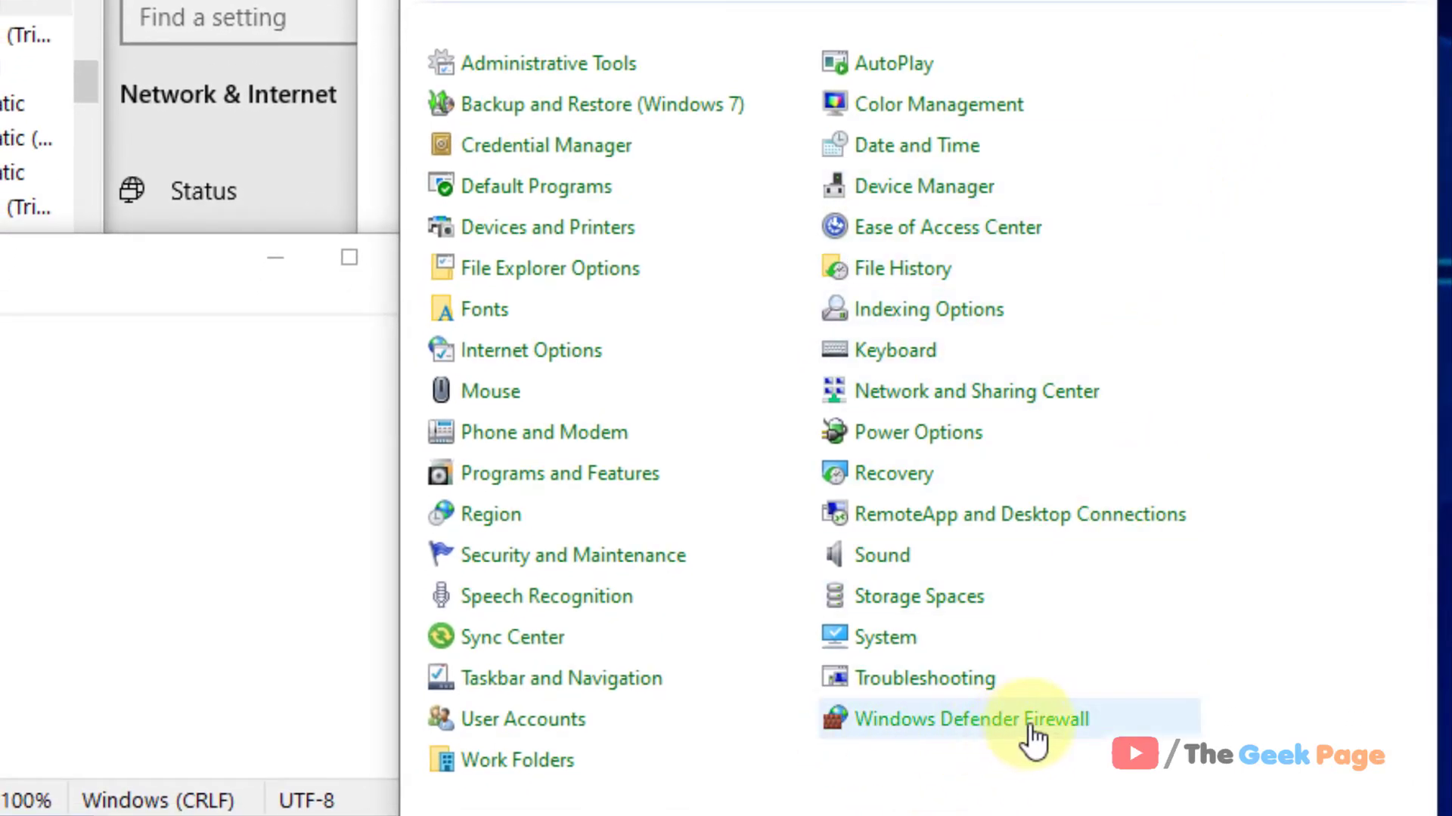
{"action": "left_click", "coordinate": [1036, 724]}
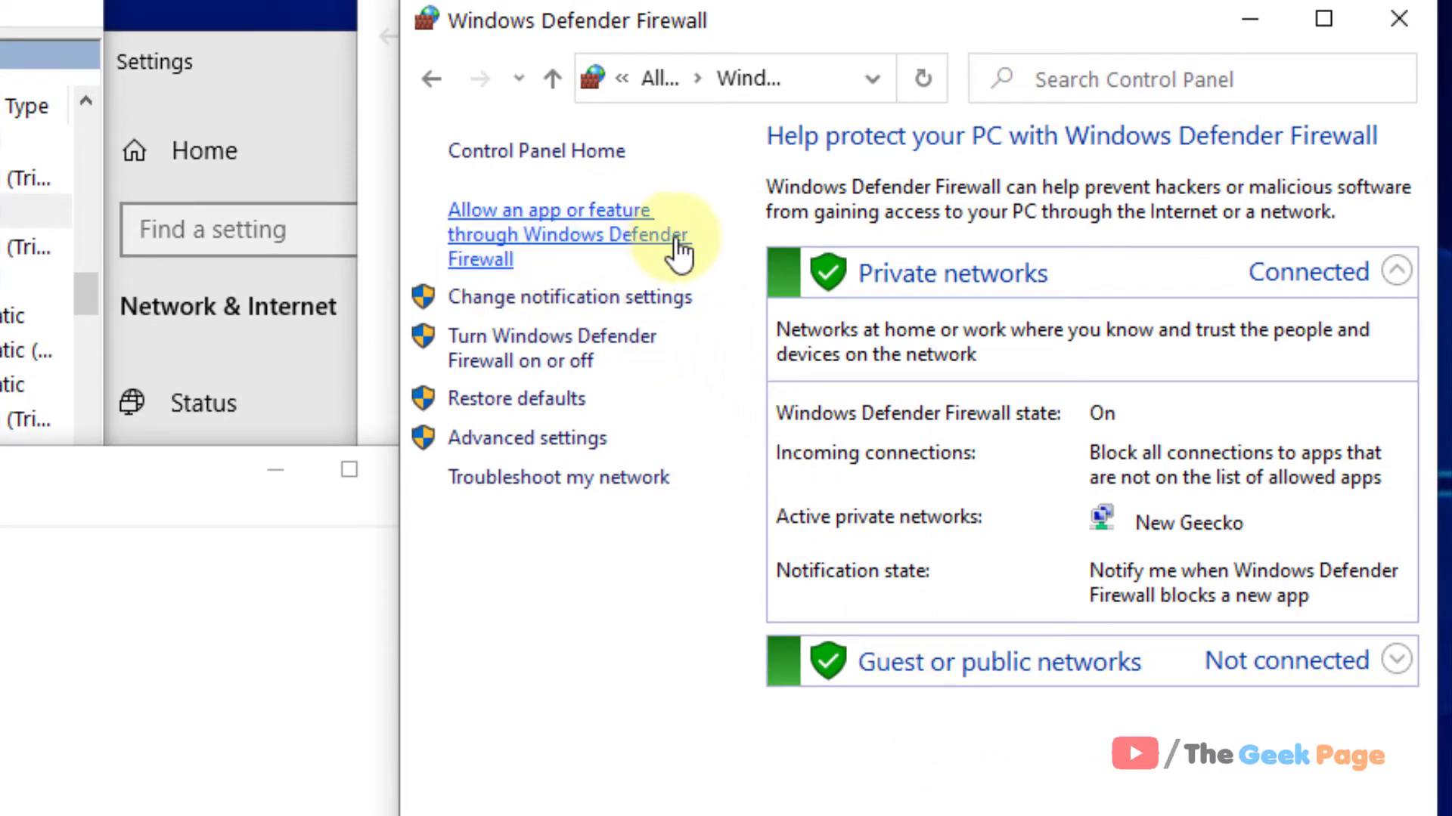
- Open the allowed apps list and scroll down to the Network Discovery entry
{"action": "left_click", "coordinate": [675, 236]}
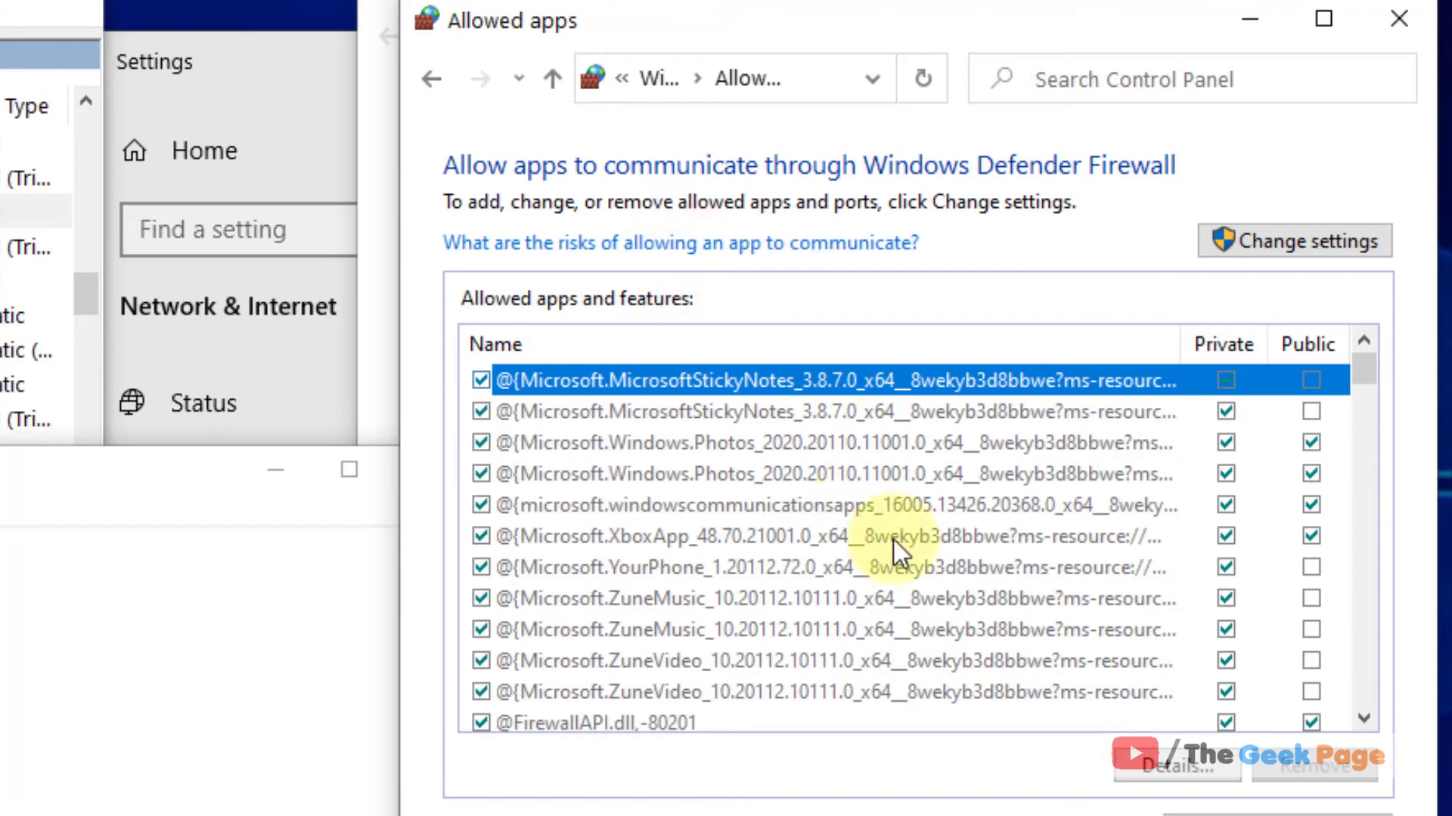
{"action": "scroll", "coordinate": [892, 574], "scroll_direction": "down", "scroll_amount": 2}
{"action": "scroll", "coordinate": [896, 605], "scroll_direction": "down", "scroll_amount": 4}
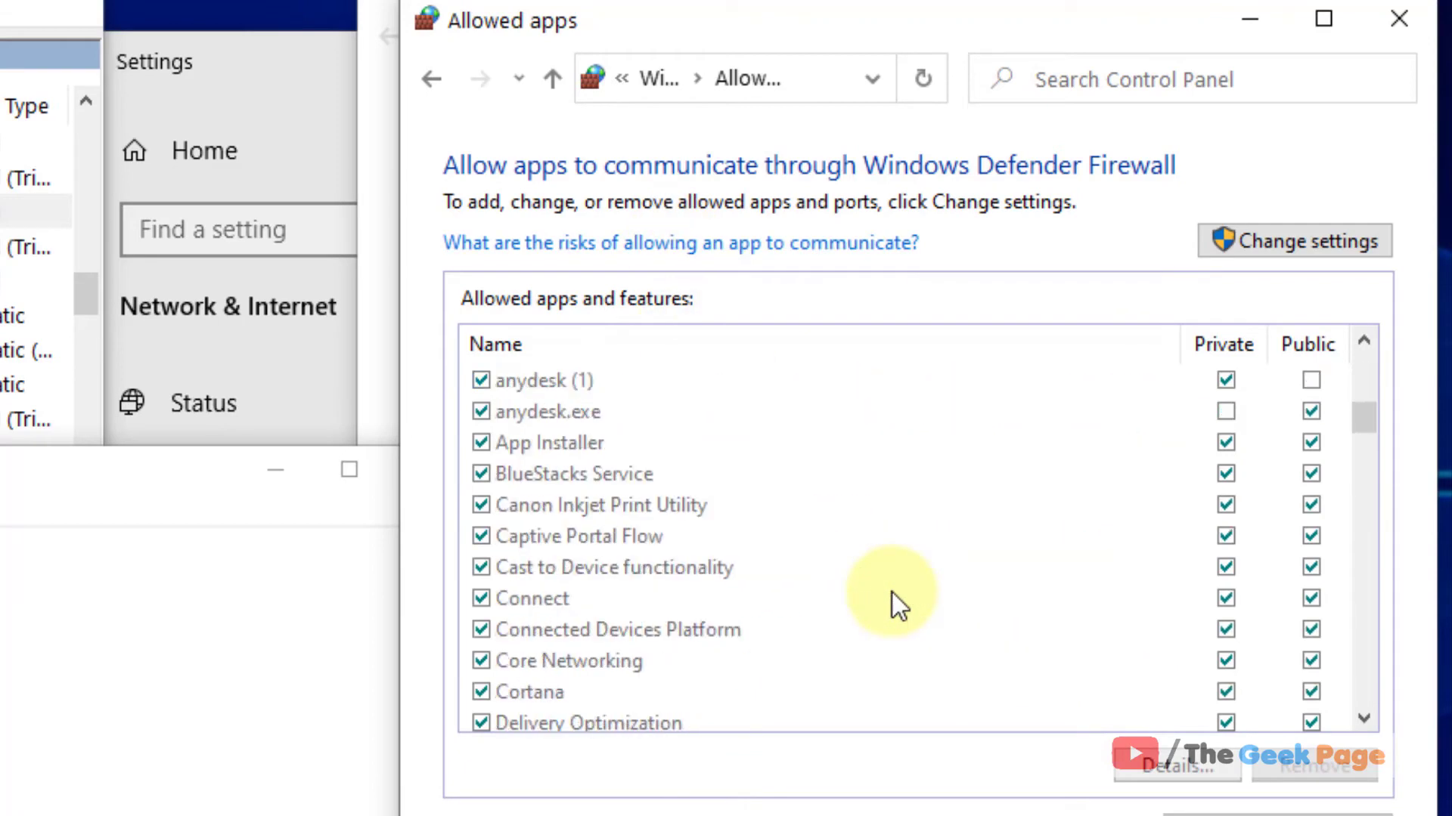
{"action": "scroll", "coordinate": [896, 605], "scroll_direction": "down", "scroll_amount": 1}
{"action": "scroll", "coordinate": [896, 604], "scroll_direction": "down", "scroll_amount": 4}
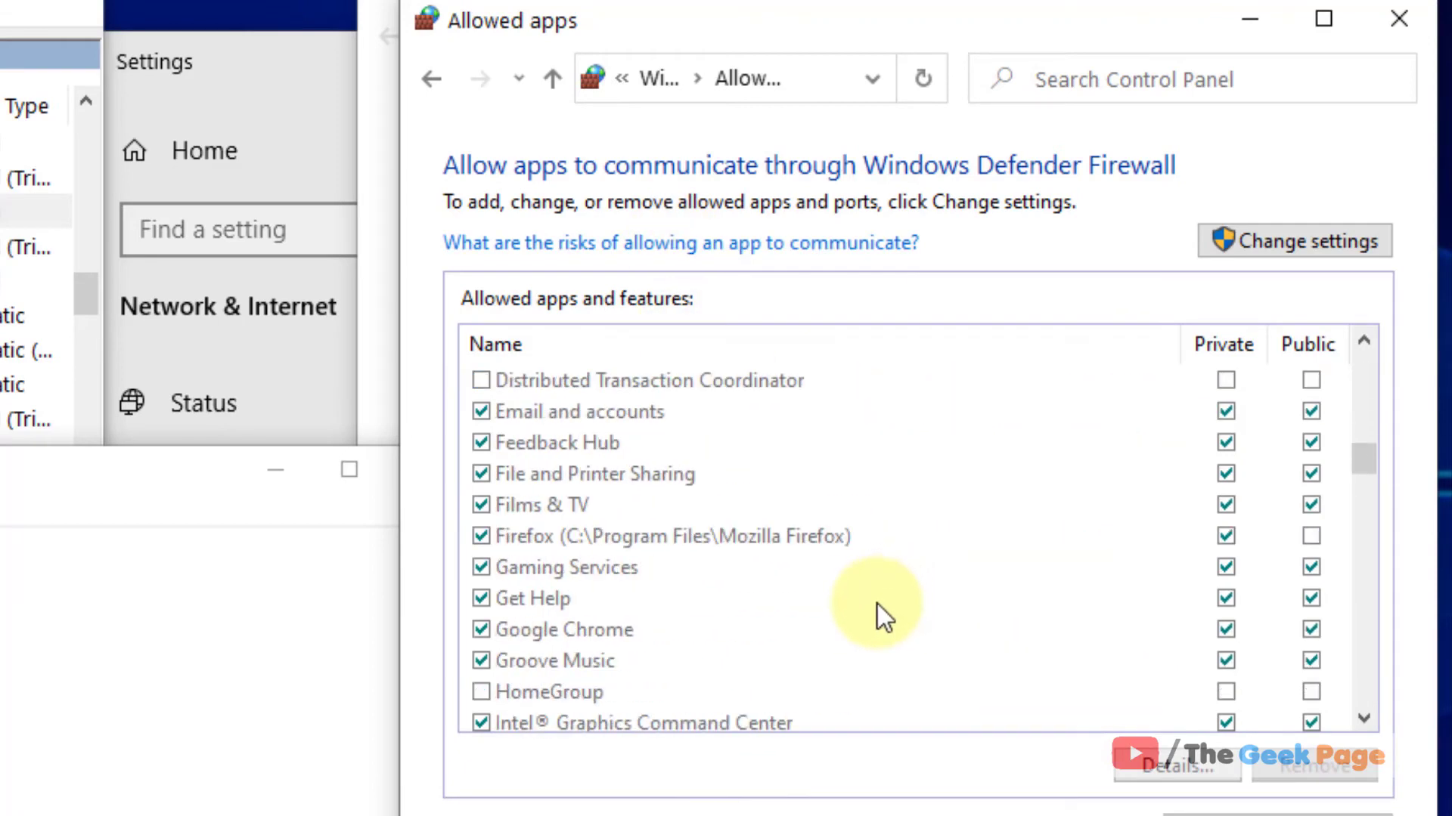
{"action": "scroll", "coordinate": [877, 616], "scroll_direction": "up", "scroll_amount": 7}
{"action": "scroll", "coordinate": [884, 619], "scroll_direction": "down", "scroll_amount": 3}
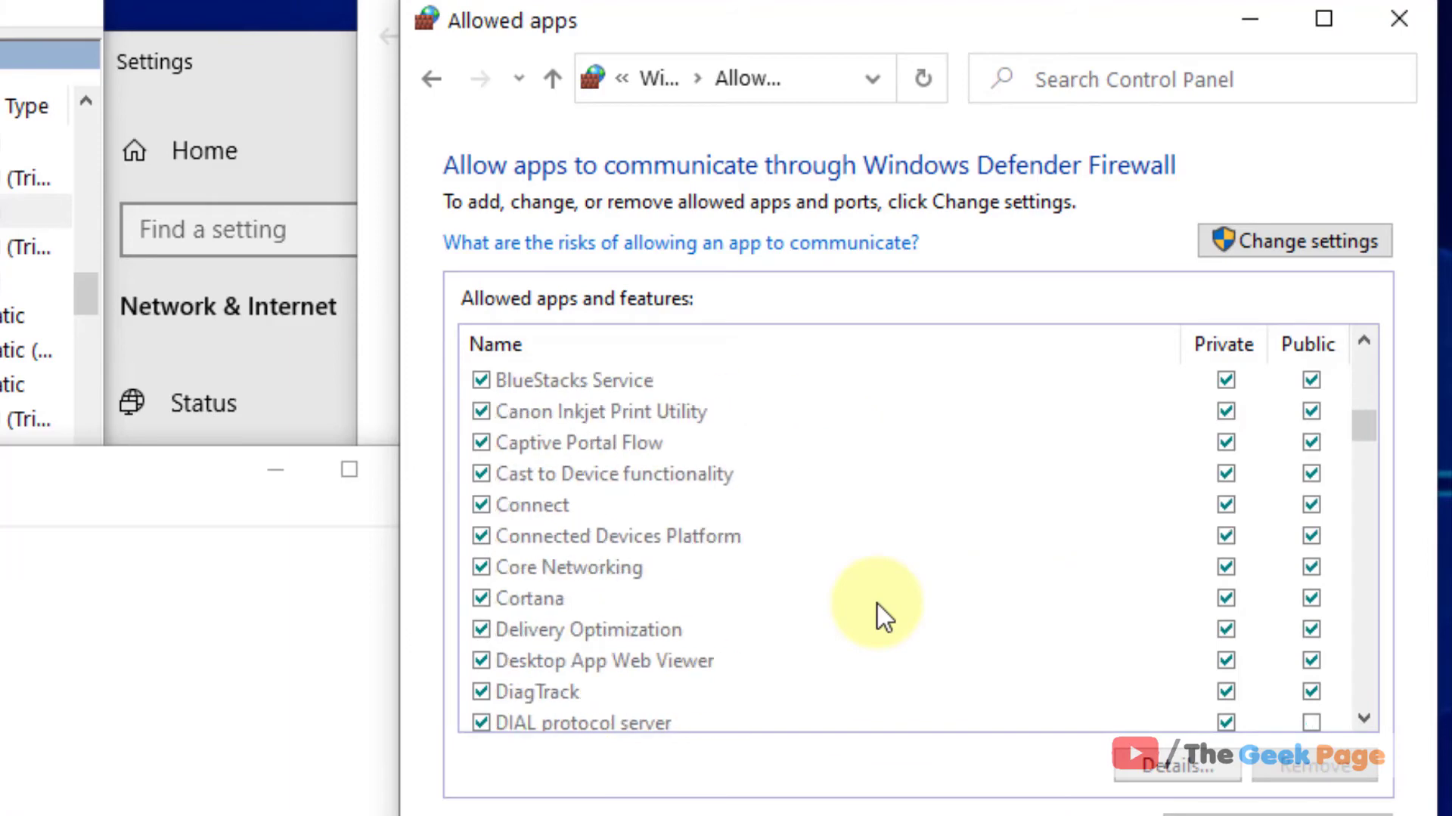
{"action": "scroll", "coordinate": [885, 618], "scroll_direction": "down", "scroll_amount": 8}
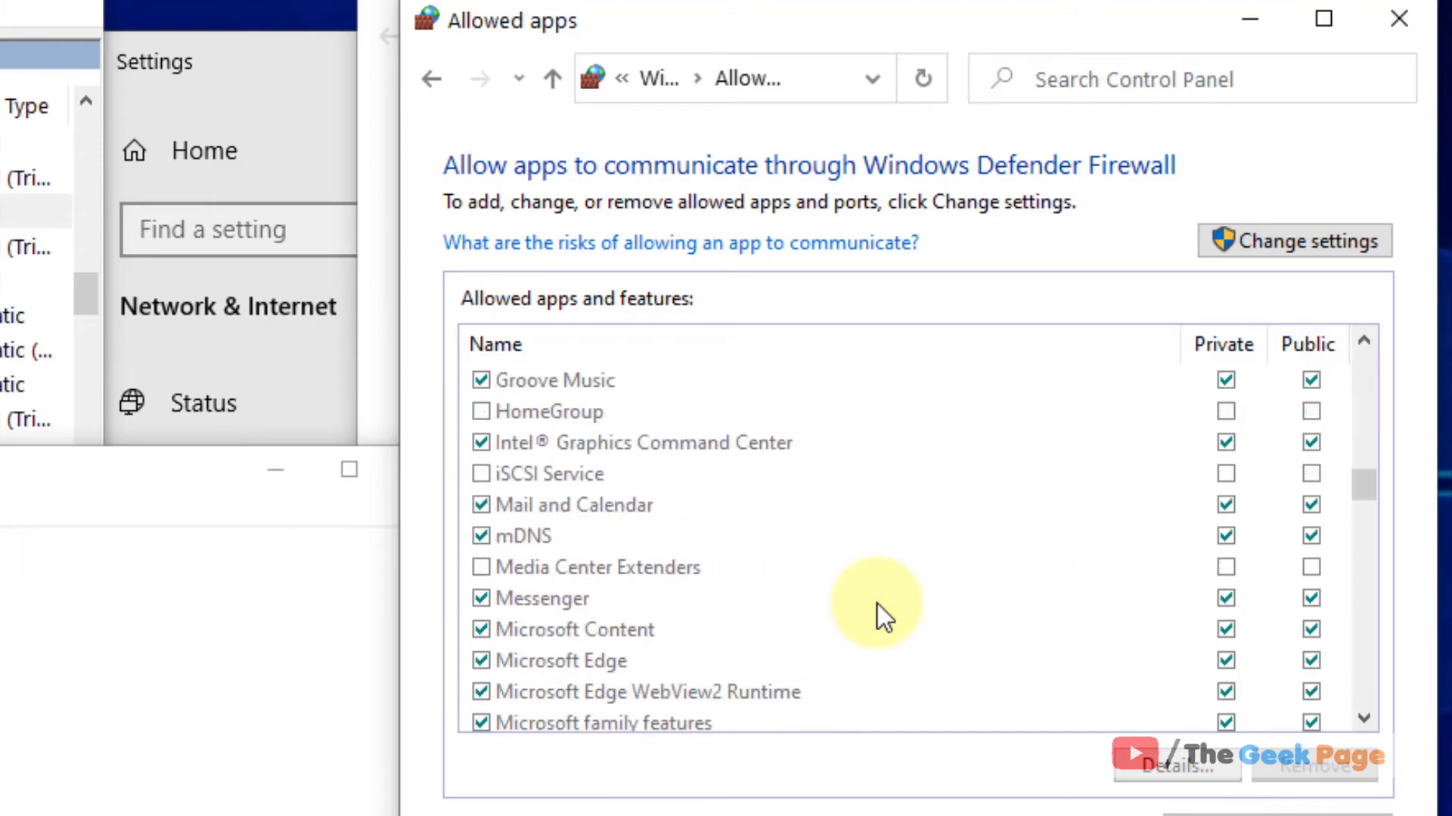
{"action": "scroll", "coordinate": [885, 618], "scroll_direction": "down", "scroll_amount": 6}
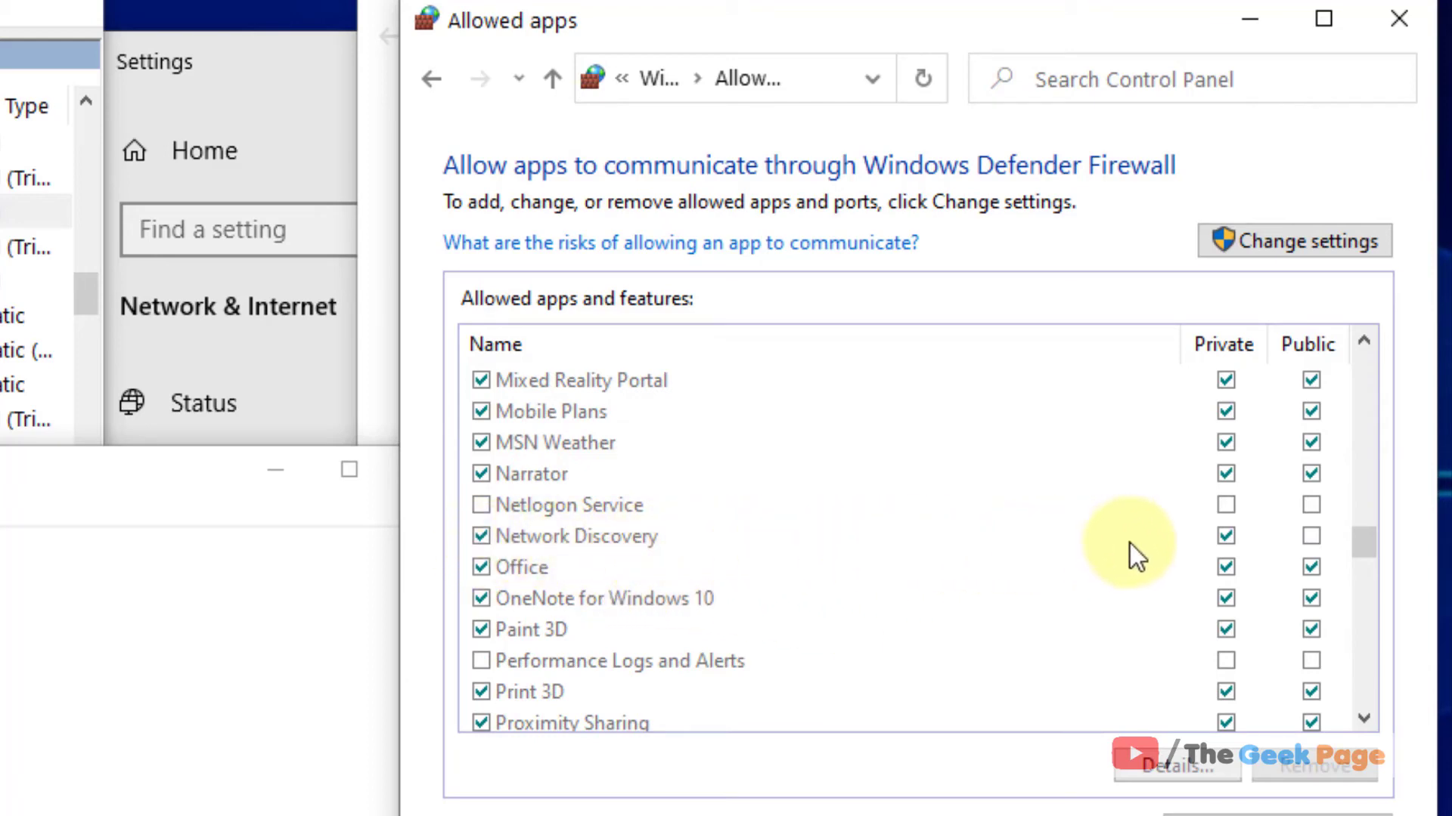
- Unlock the allowed apps list and tick Public for Network Discovery alongside Private
{"action": "left_click", "coordinate": [1312, 543]}
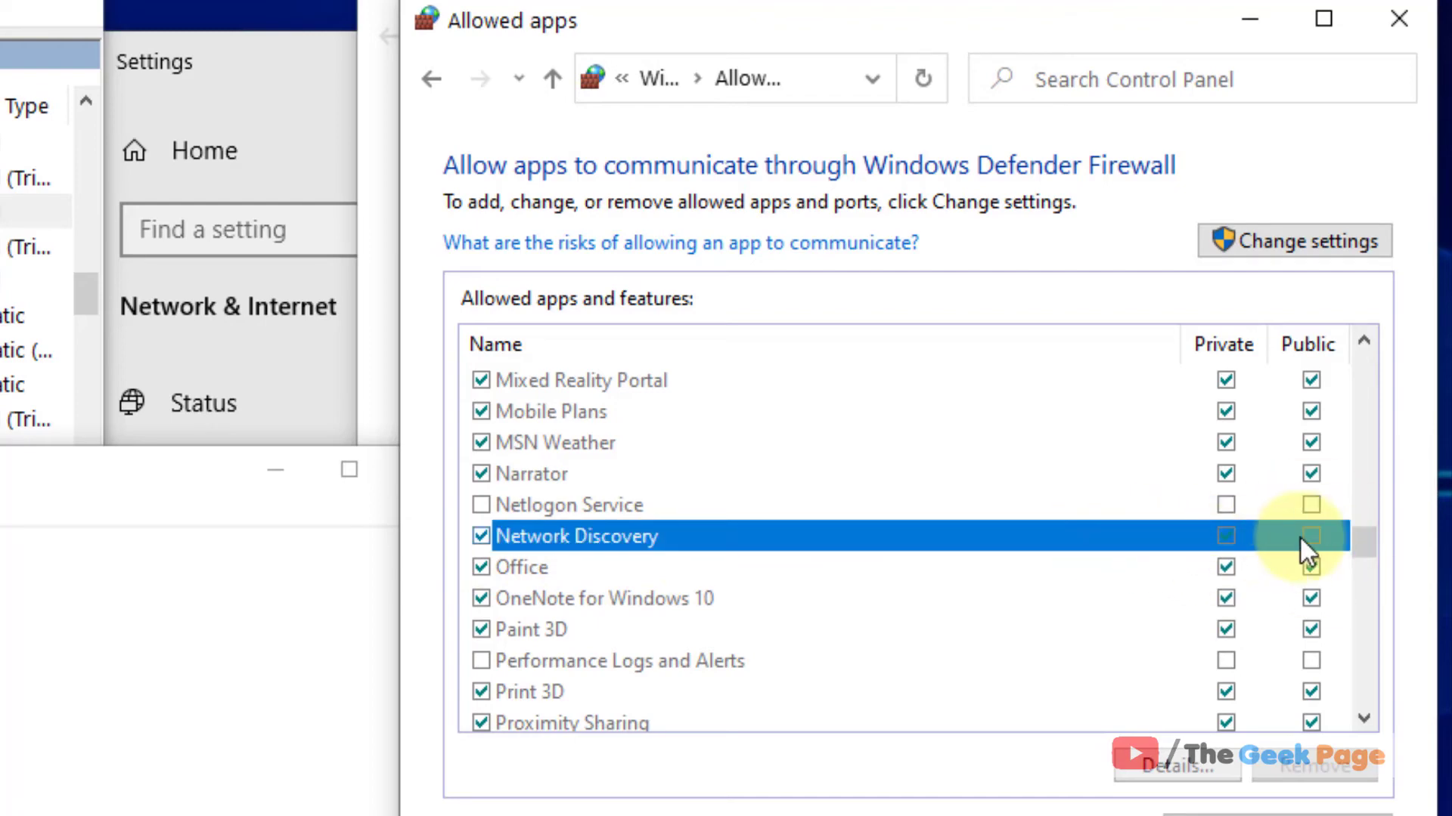
{"action": "left_click", "coordinate": [1296, 257]}
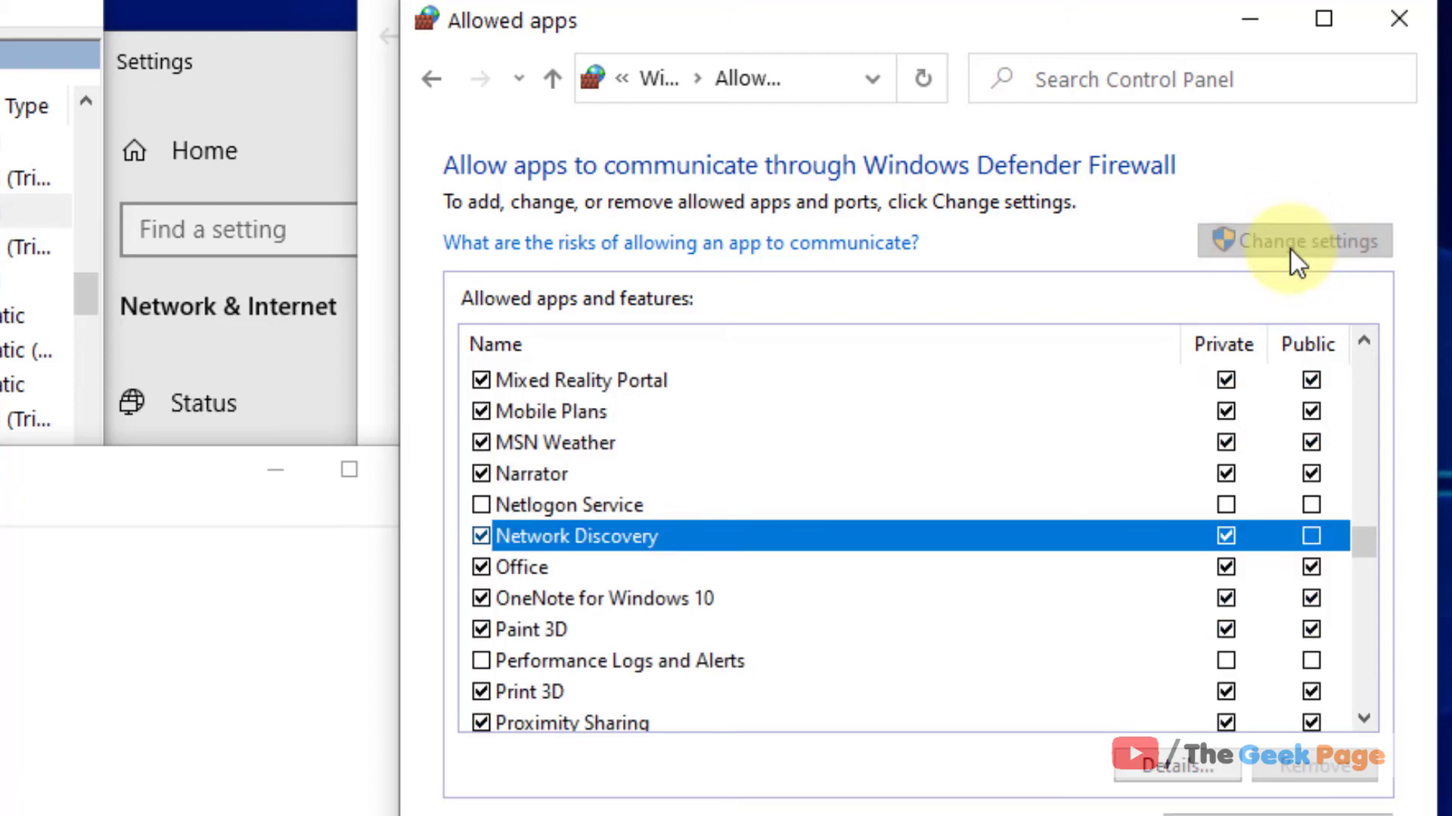
{"action": "left_click", "coordinate": [1312, 536]}
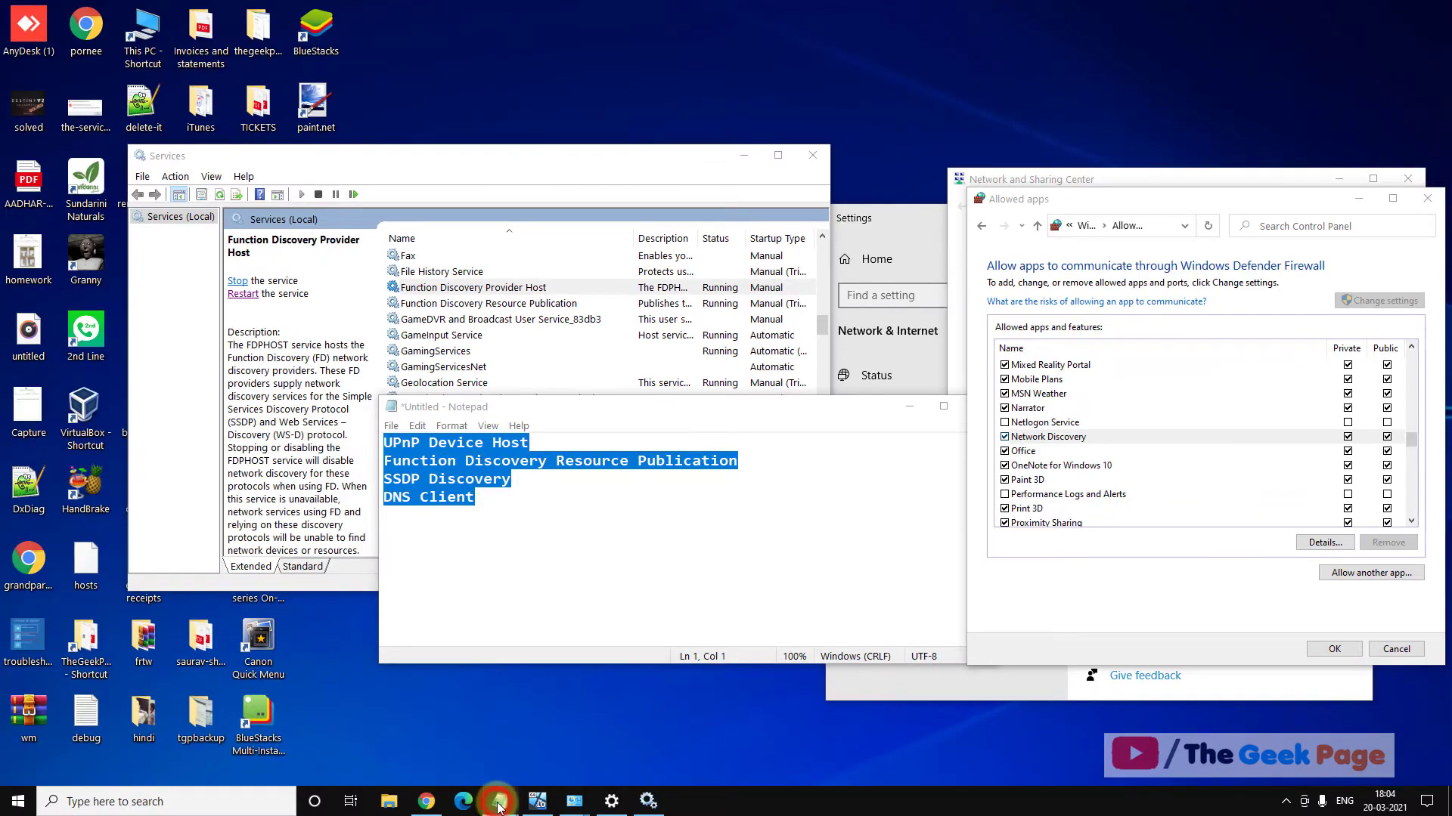
- Search 'cmd' and run Command Prompt as administrator
{"action": "mouse_move", "coordinate": [499, 808]}
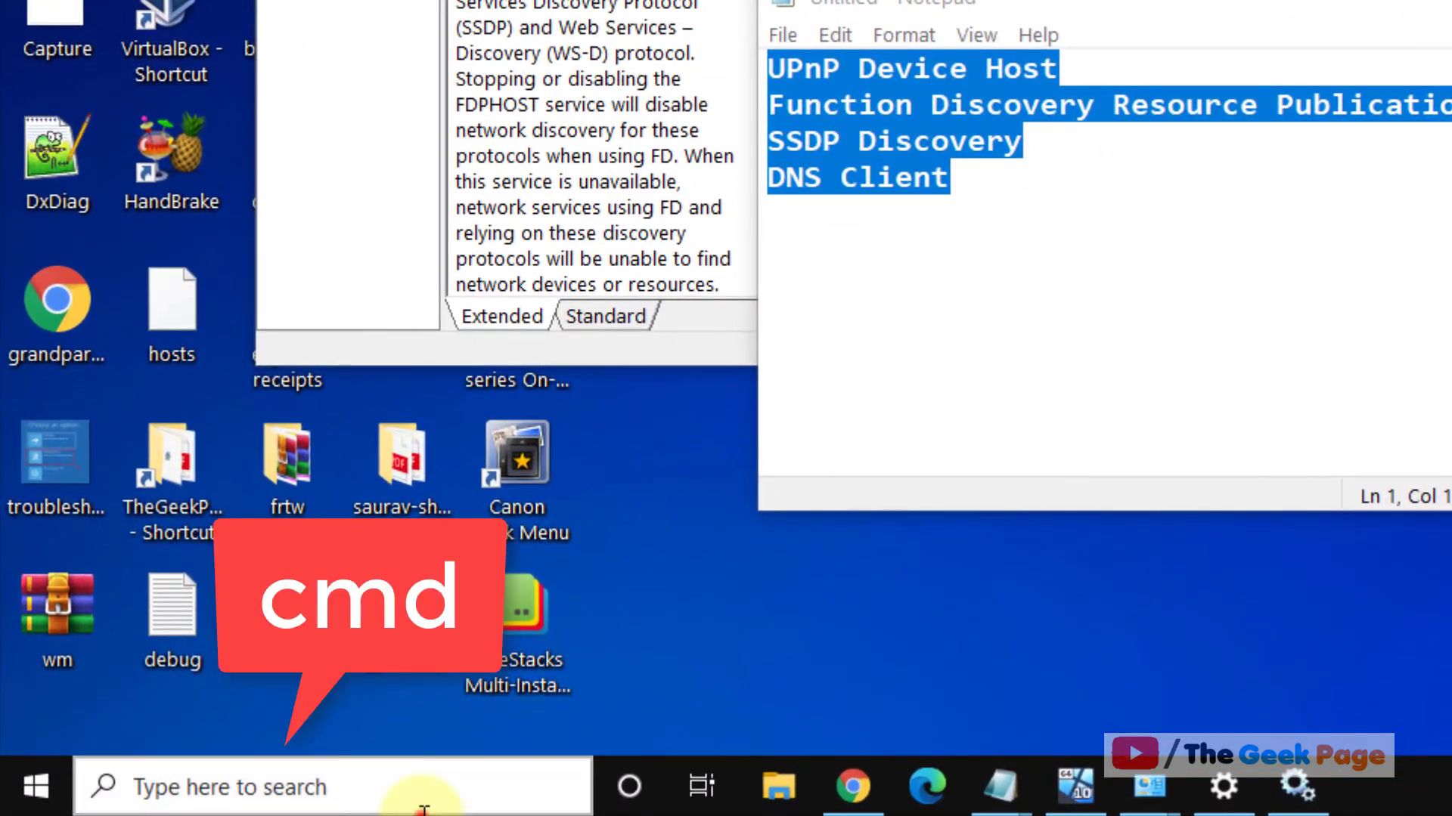
{"action": "left_click", "coordinate": [210, 808]}
{"action": "type", "text": "cmd"}
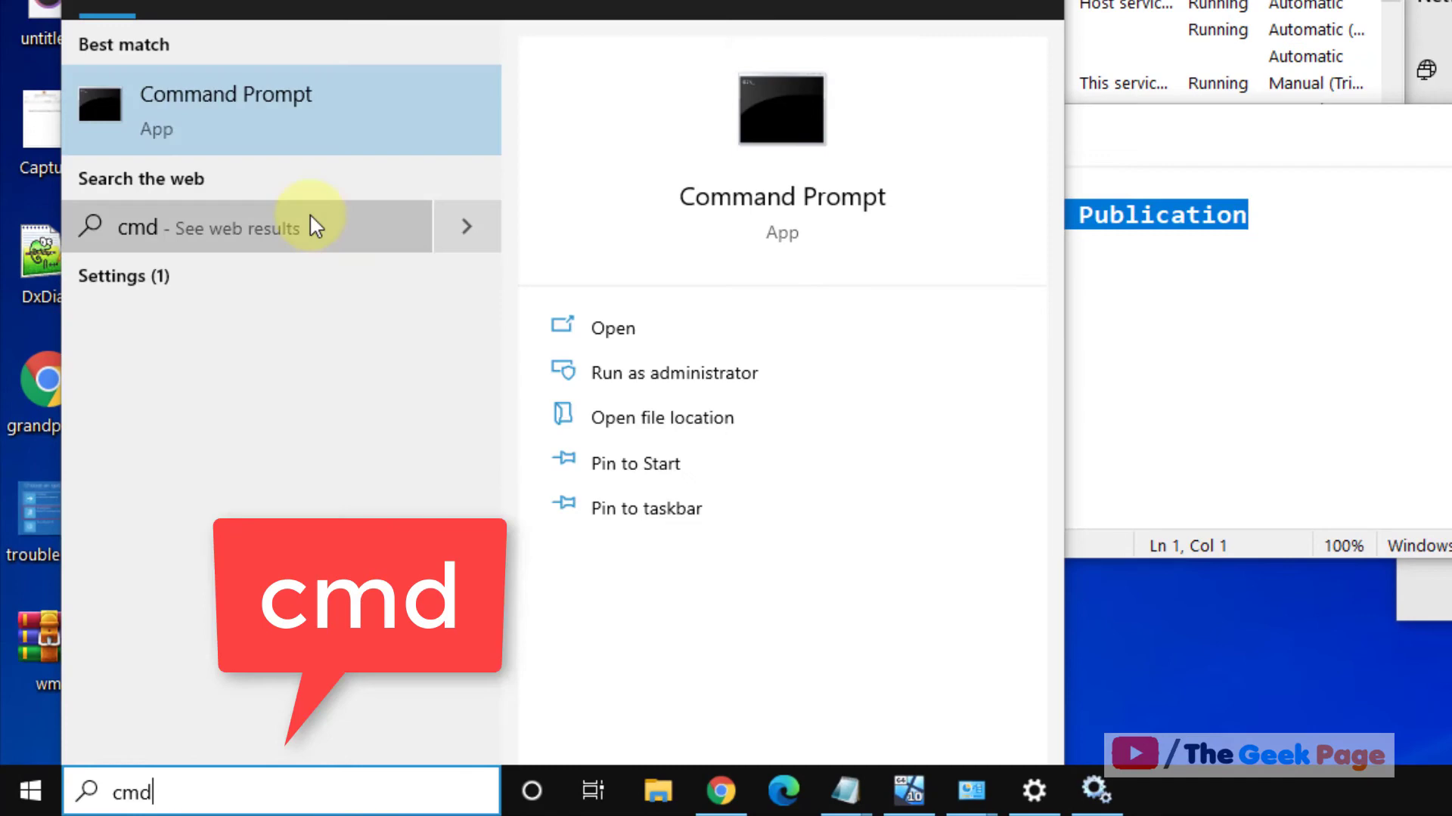
{"action": "right_click", "coordinate": [274, 124]}
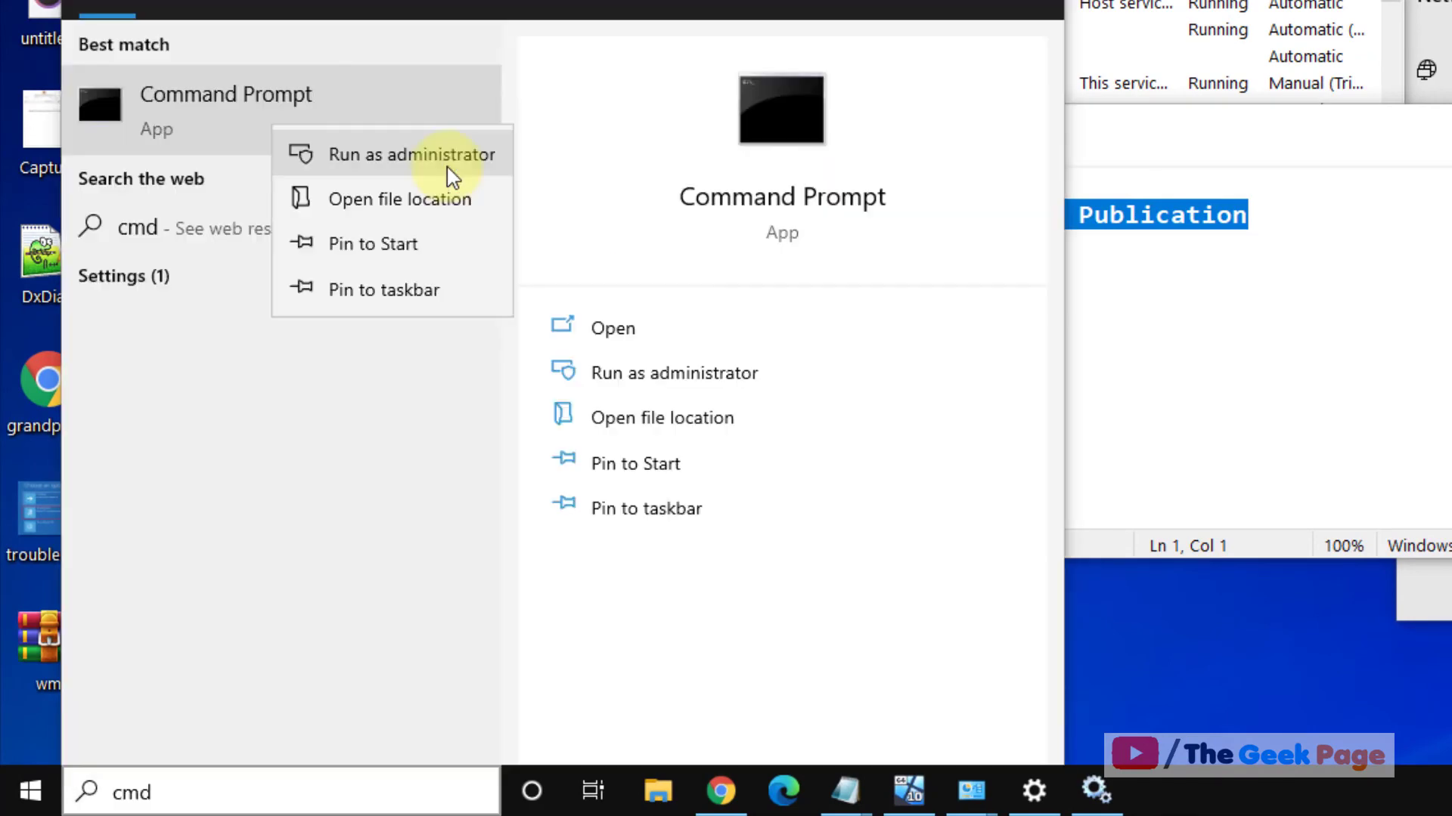
{"action": "left_click", "coordinate": [1173, 295]}
- Copy 'ipconfig /release' from the Notepad list and run it in the admin Command Prompt
{"action": "mouse_move", "coordinate": [849, 784]}
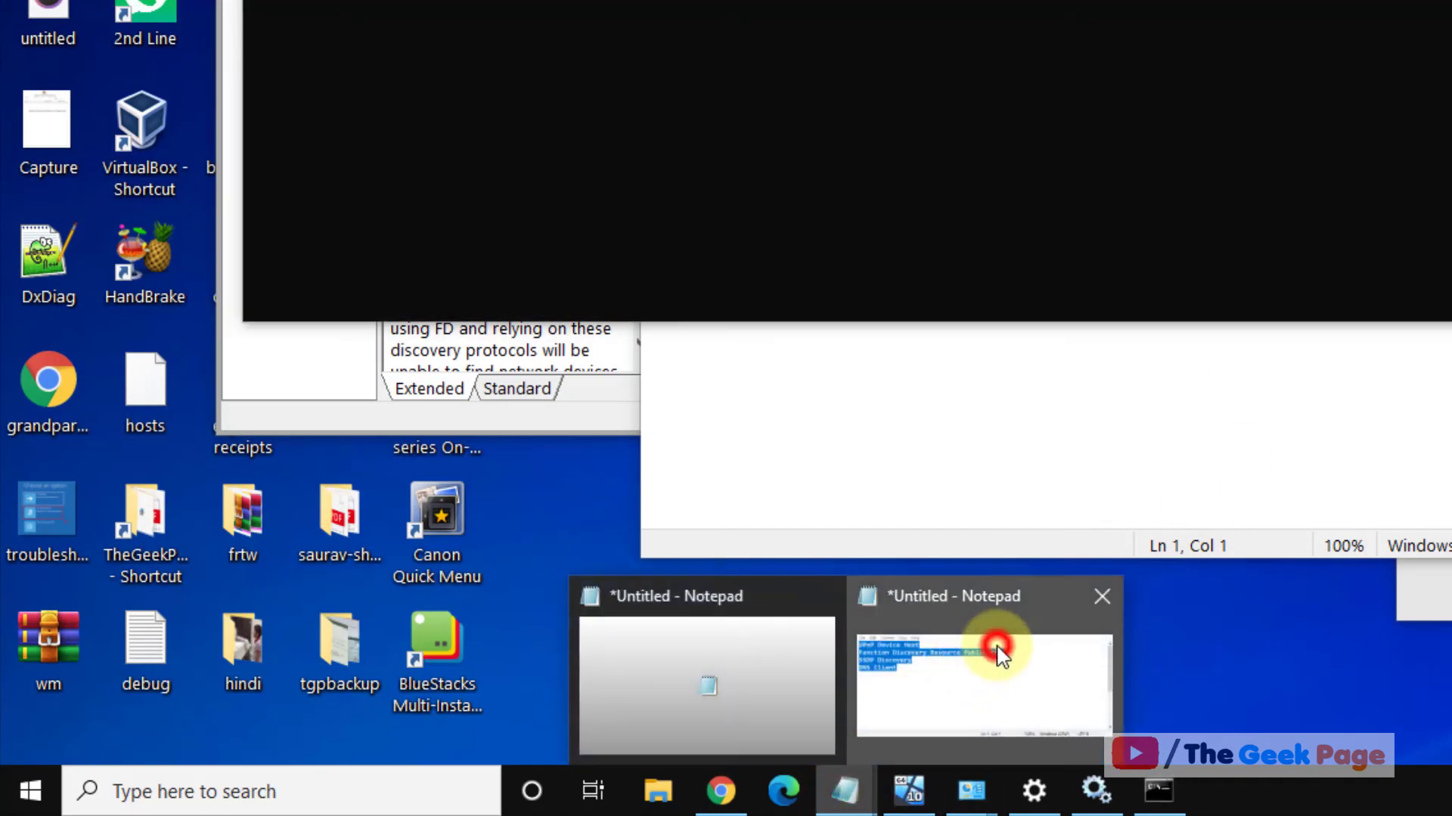
{"action": "left_click", "coordinate": [995, 647]}
{"action": "scroll", "coordinate": [804, 358], "scroll_direction": "down", "scroll_amount": 3}
{"action": "left_click_drag", "start_coordinate": [1018, 360], "coordinate": [594, 340]}
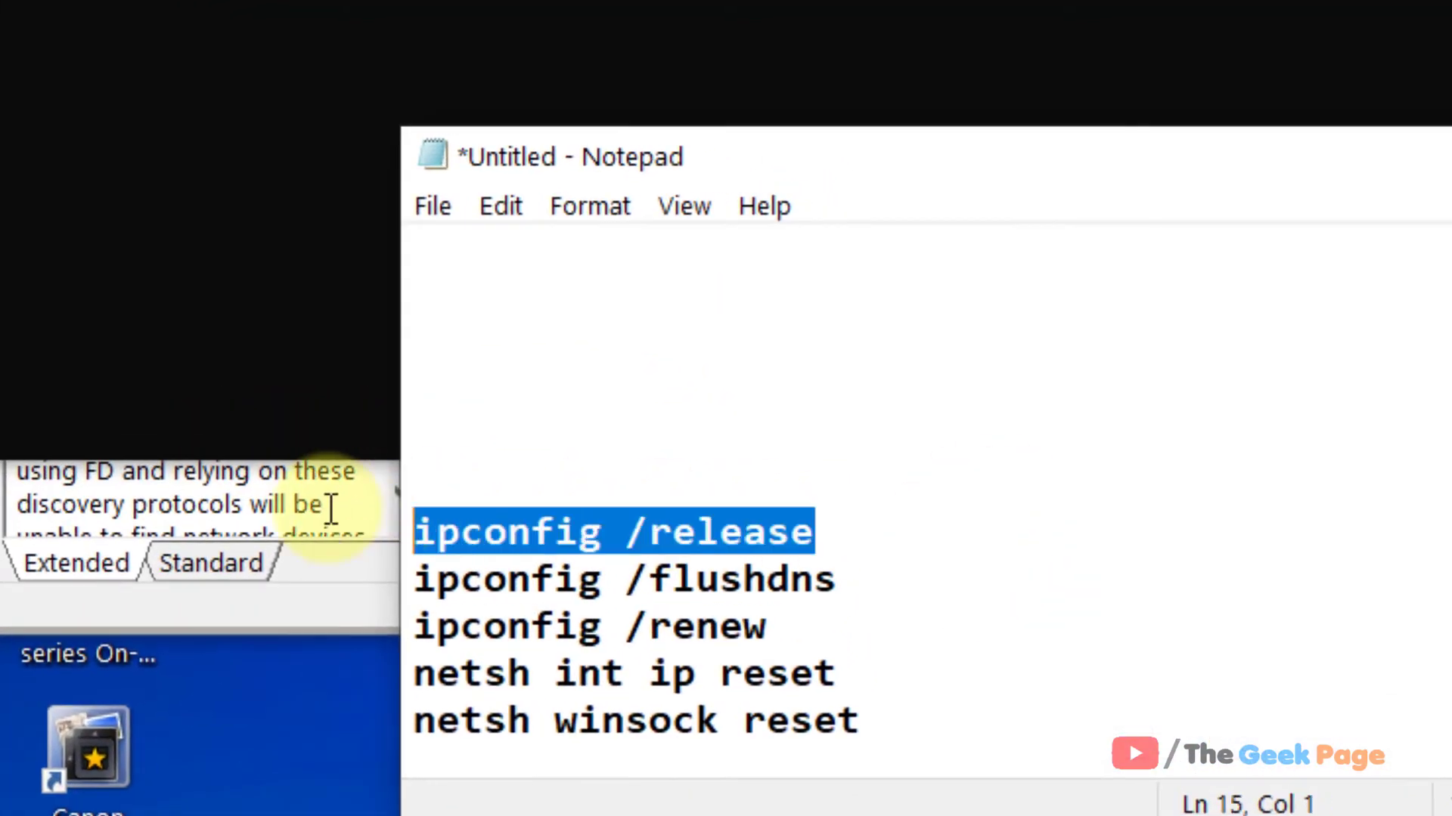
{"action": "left_click", "coordinate": [801, 97]}
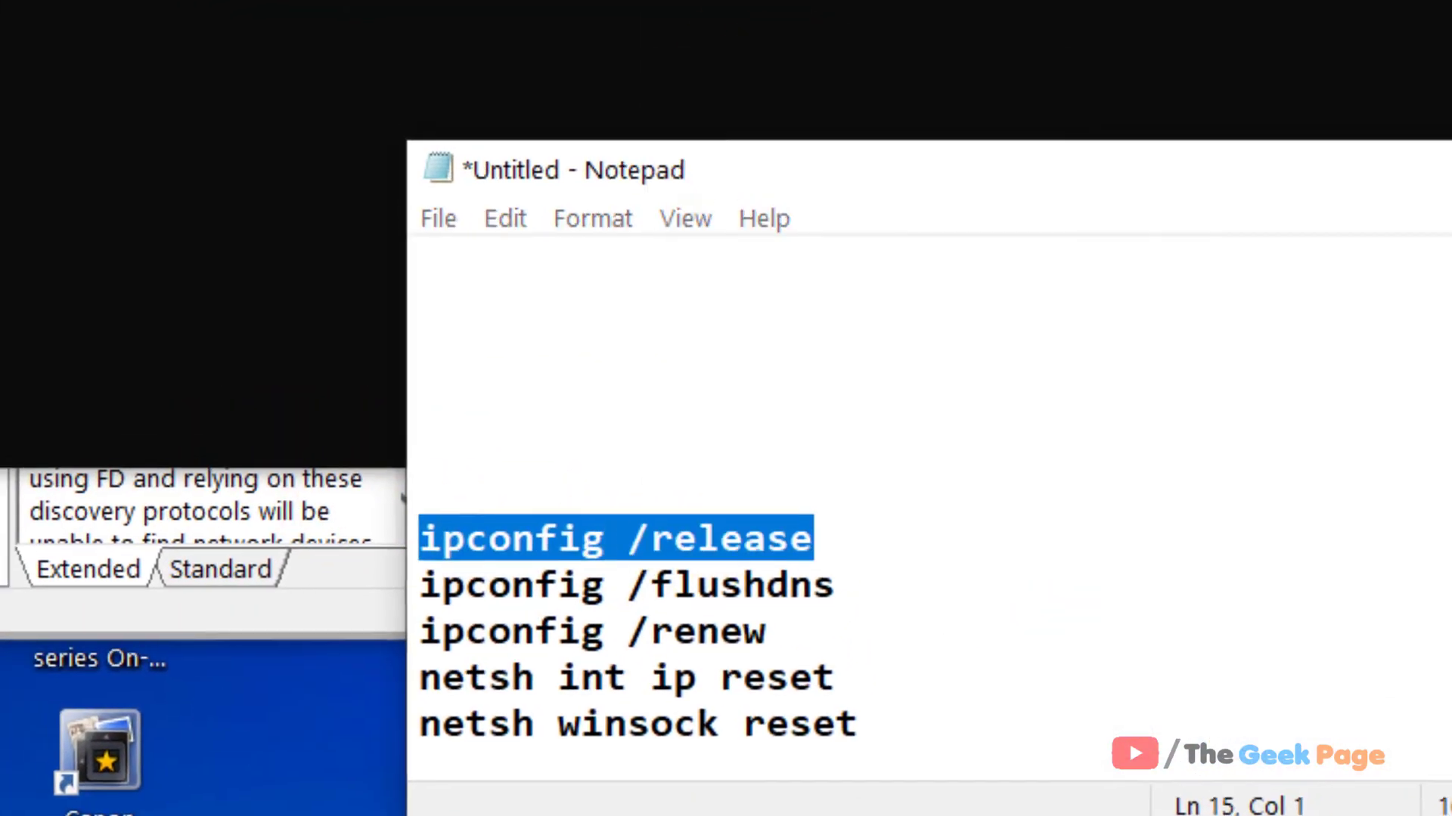
{"action": "right_click", "coordinate": [454, 64]}
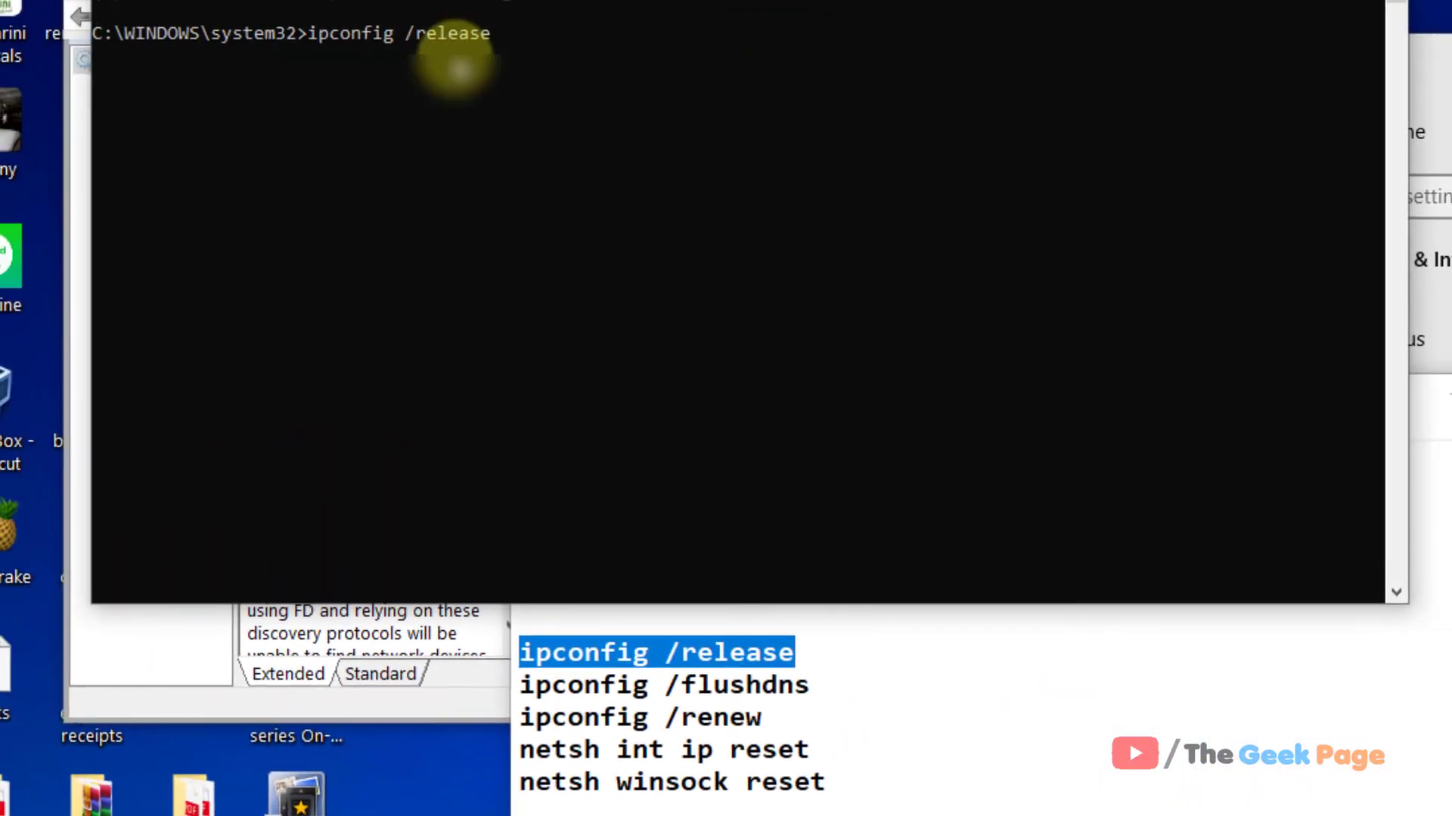
{"action": "key", "text": "Return"}
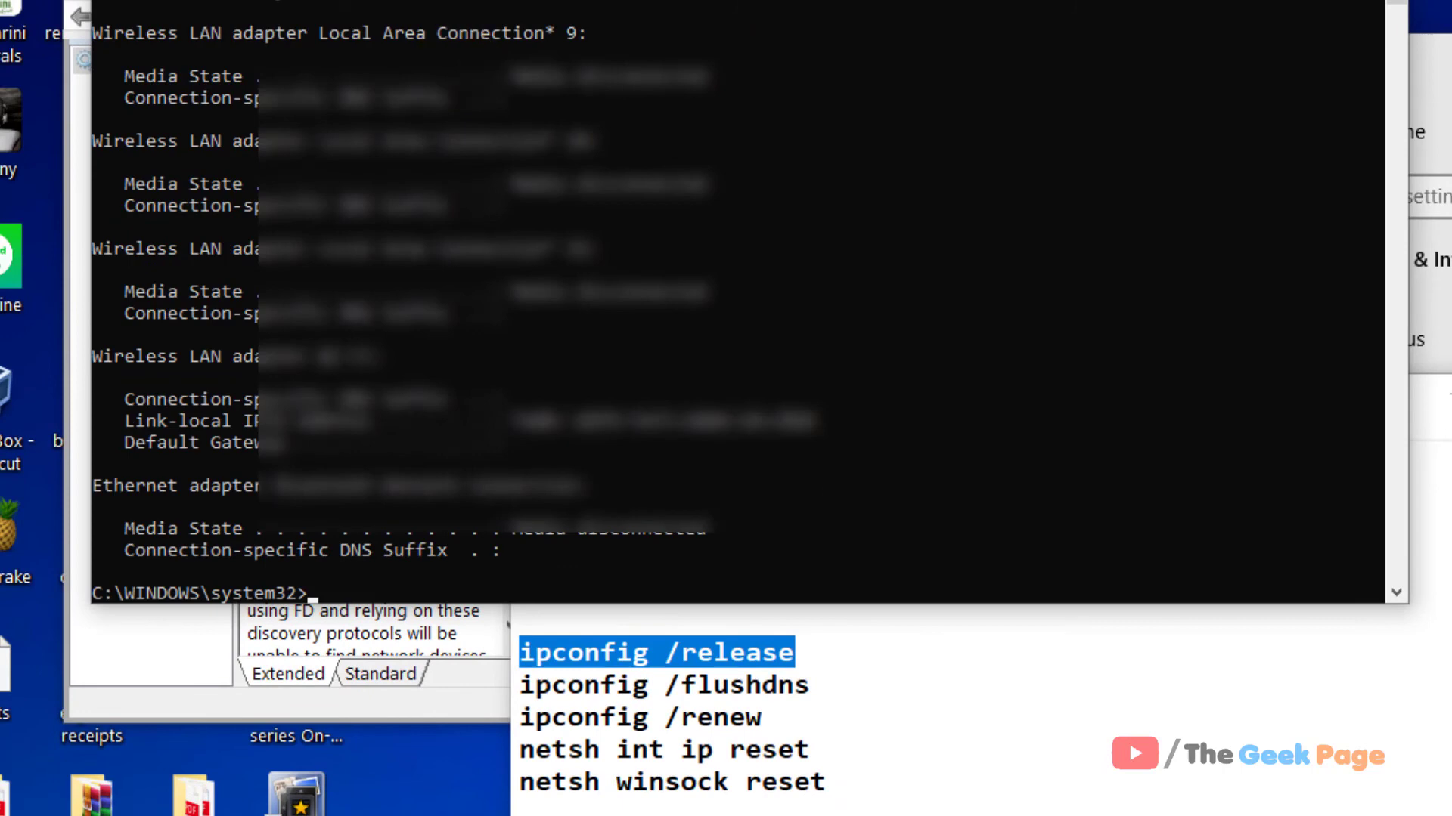
- In Notepad, select the flushdns, renew, netsh int ip reset and netsh winsock reset lines
{"action": "key", "text": "alt+Tab"}
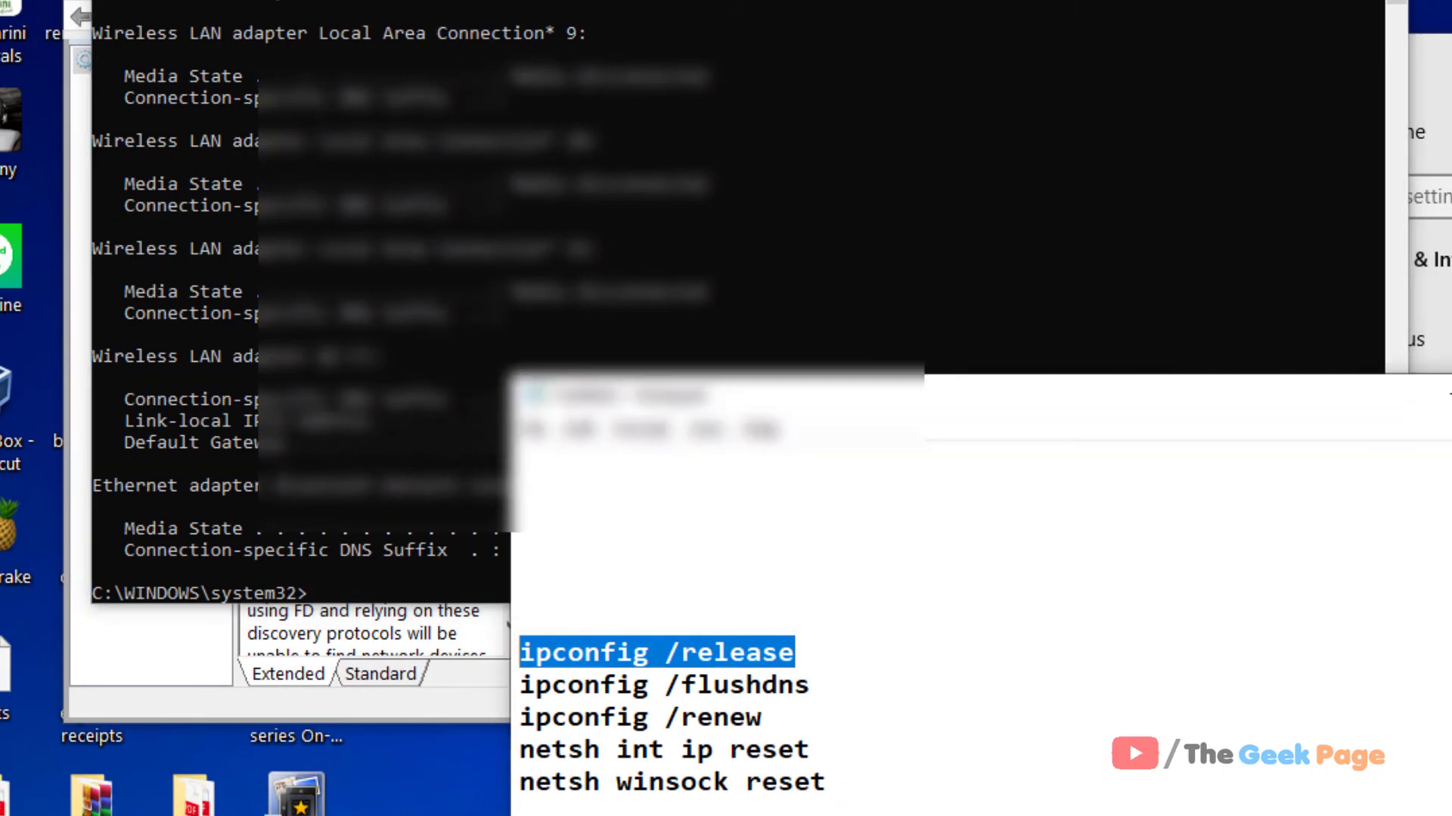
{"action": "left_click", "coordinate": [853, 696]}
{"action": "left_click_drag", "start_coordinate": [853, 696], "coordinate": [405, 671]}
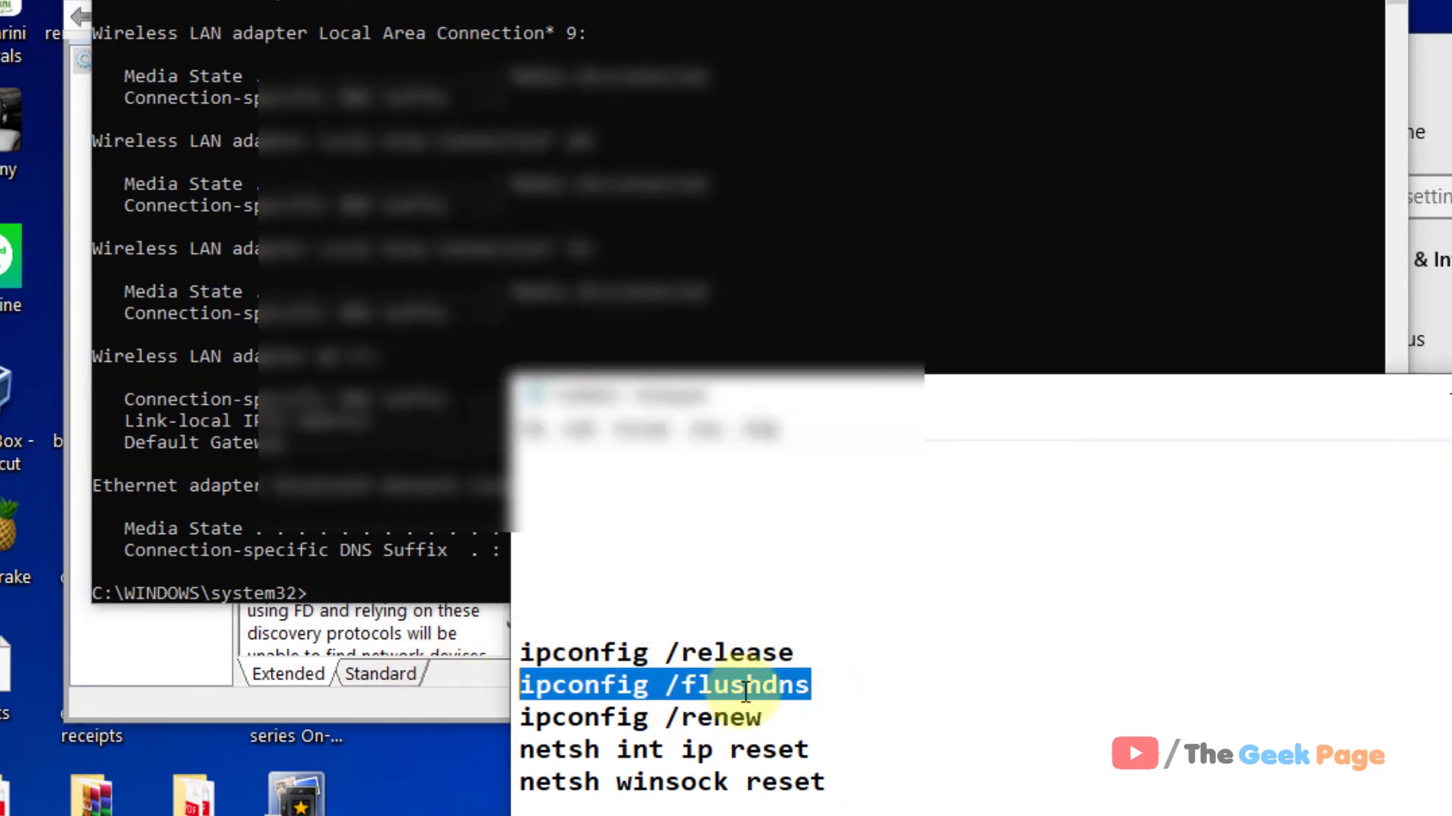
{"action": "left_click_drag", "start_coordinate": [765, 717], "coordinate": [528, 708]}
{"action": "left_click_drag", "start_coordinate": [810, 750], "coordinate": [521, 751]}
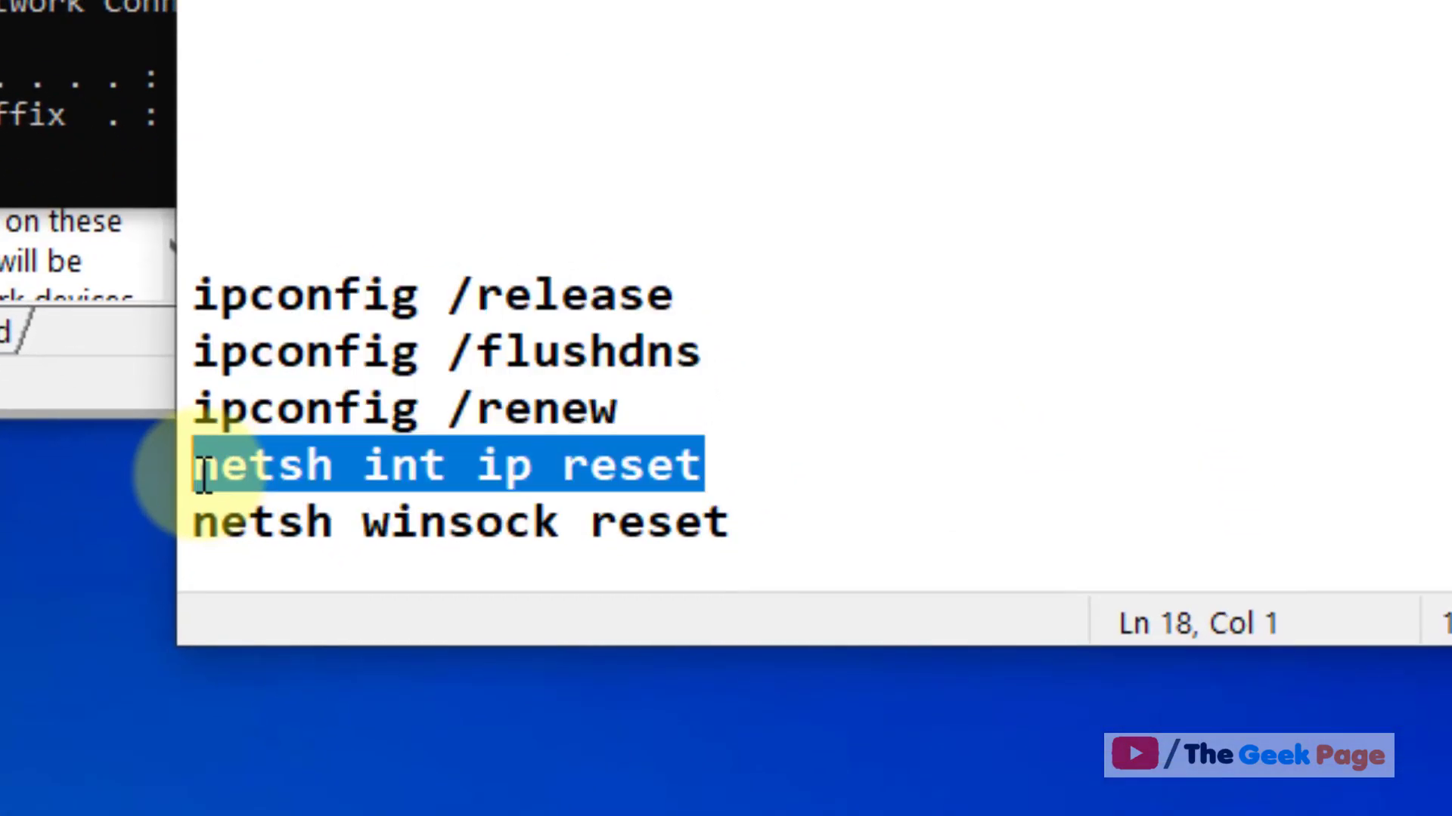
{"action": "left_click_drag", "start_coordinate": [768, 551], "coordinate": [139, 512]}
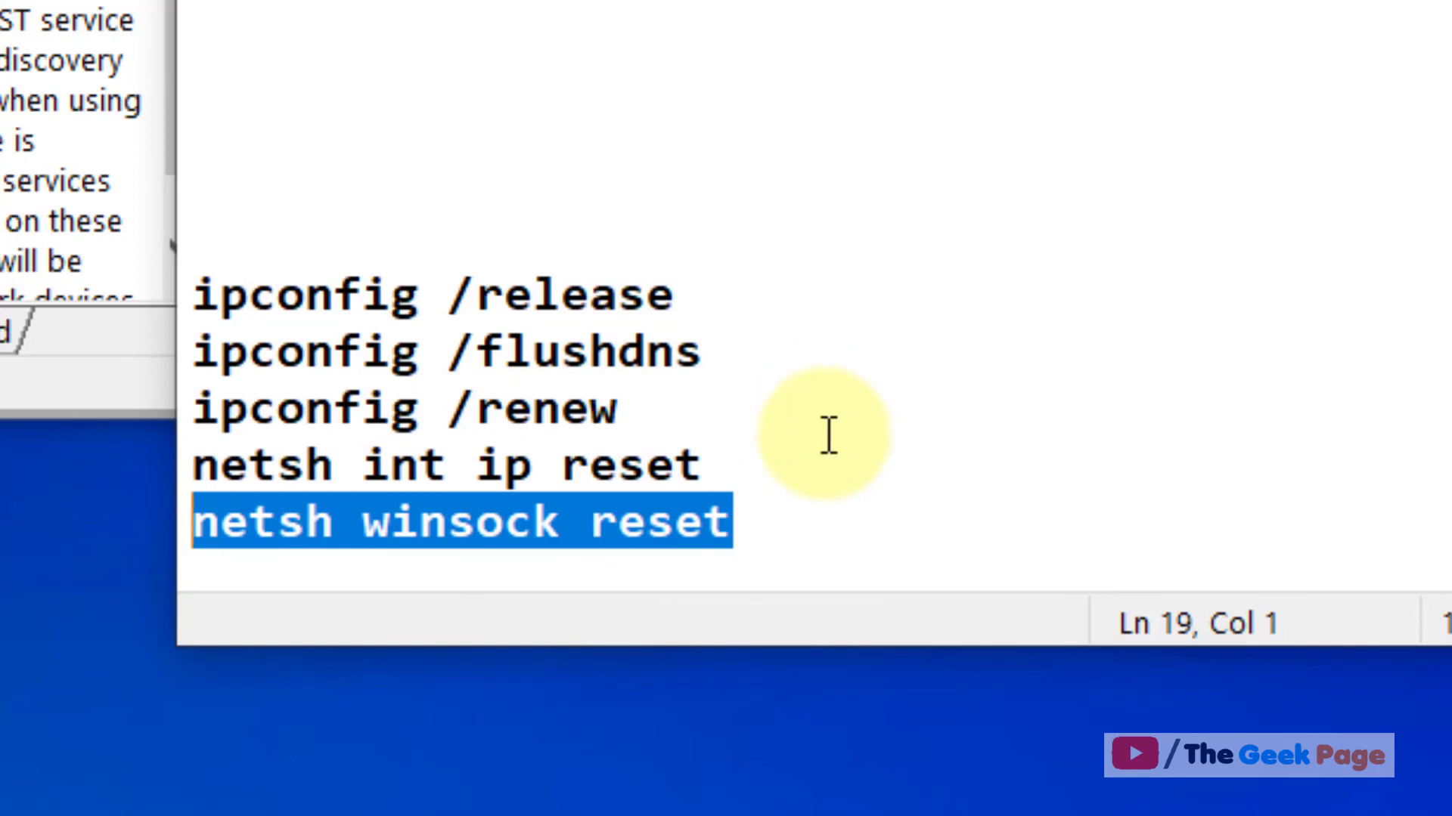
{"action": "left_click", "coordinate": [830, 453]}
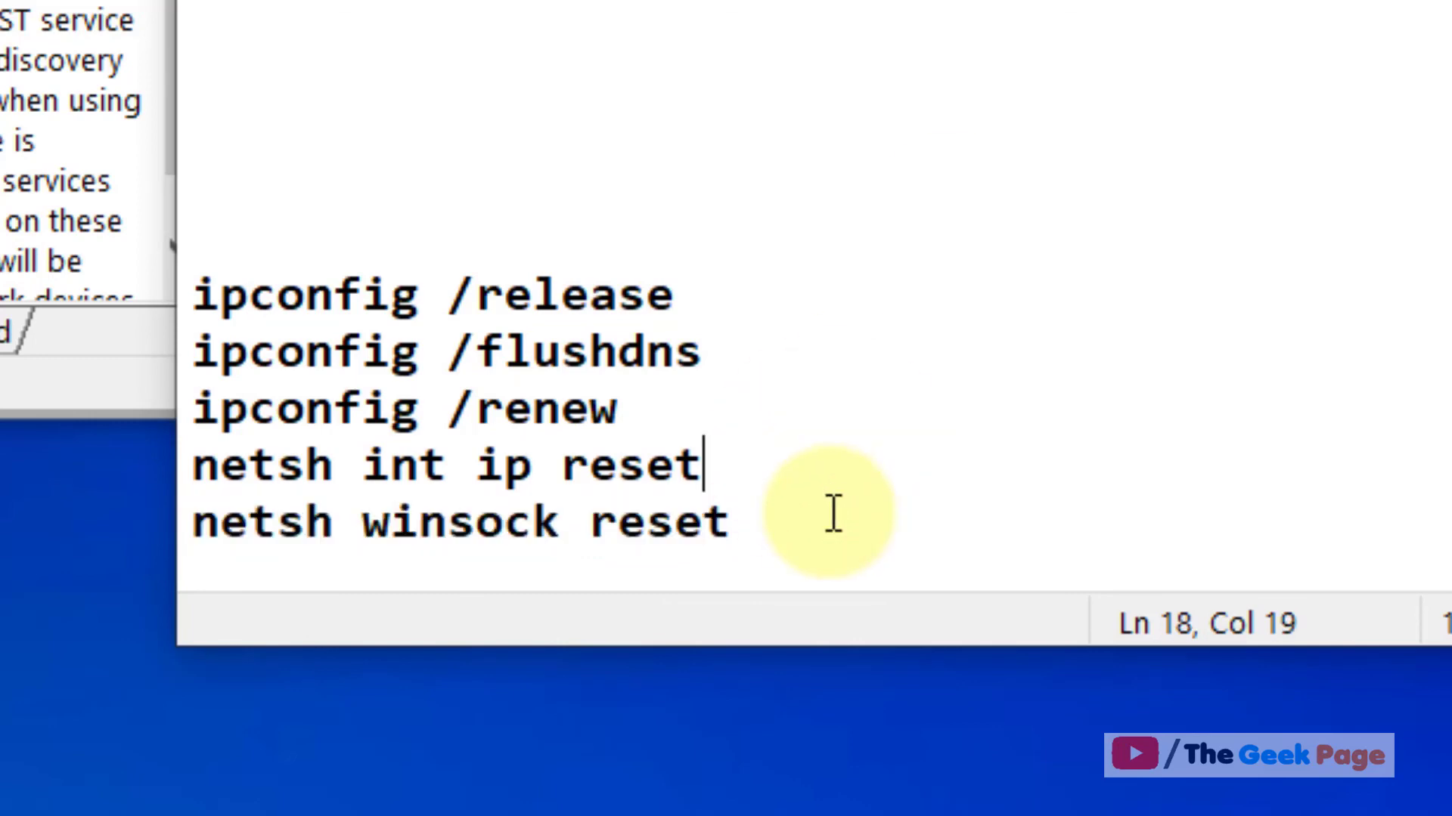
{"action": "left_click_drag", "start_coordinate": [833, 512], "coordinate": [189, 182]}
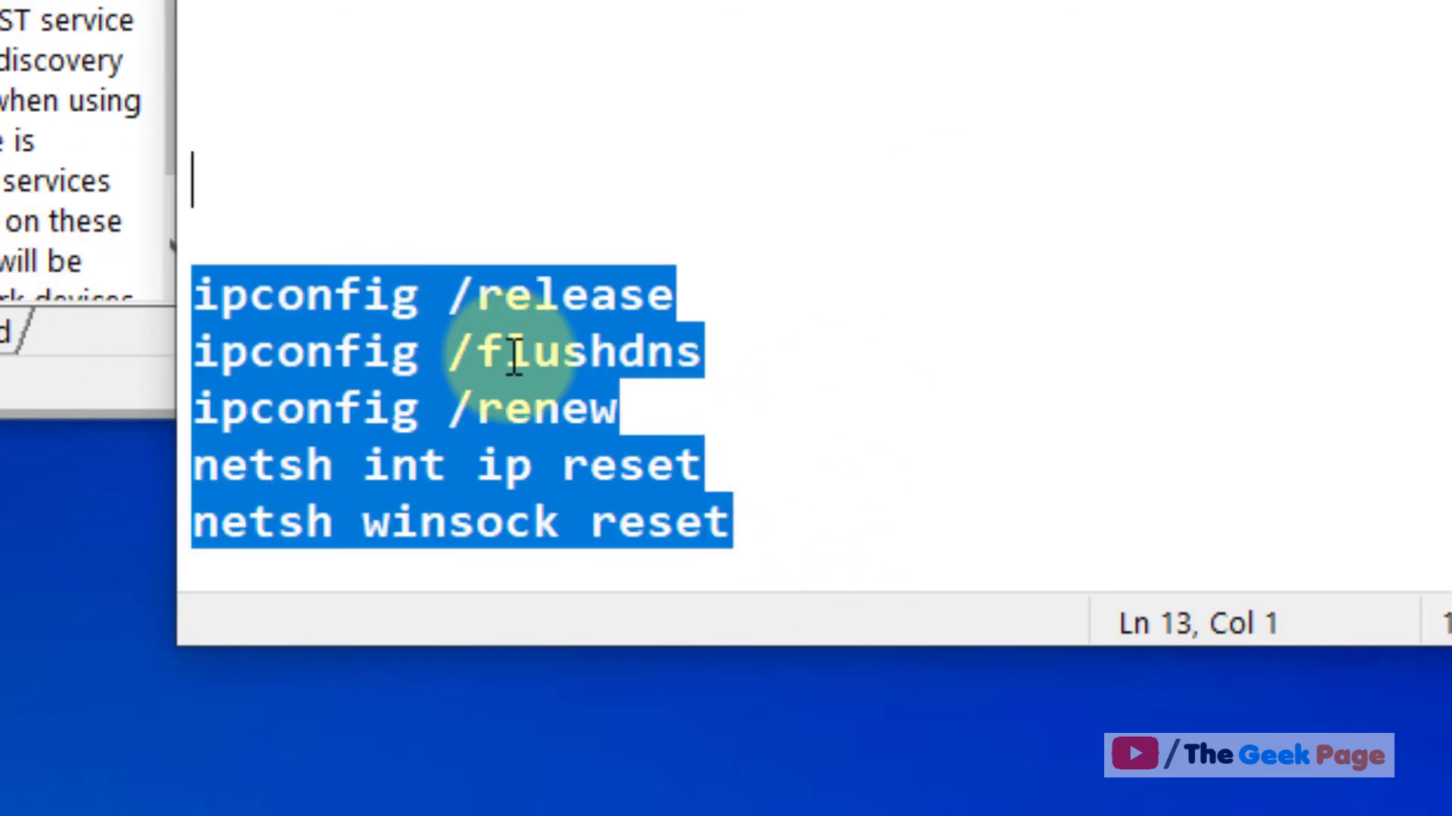